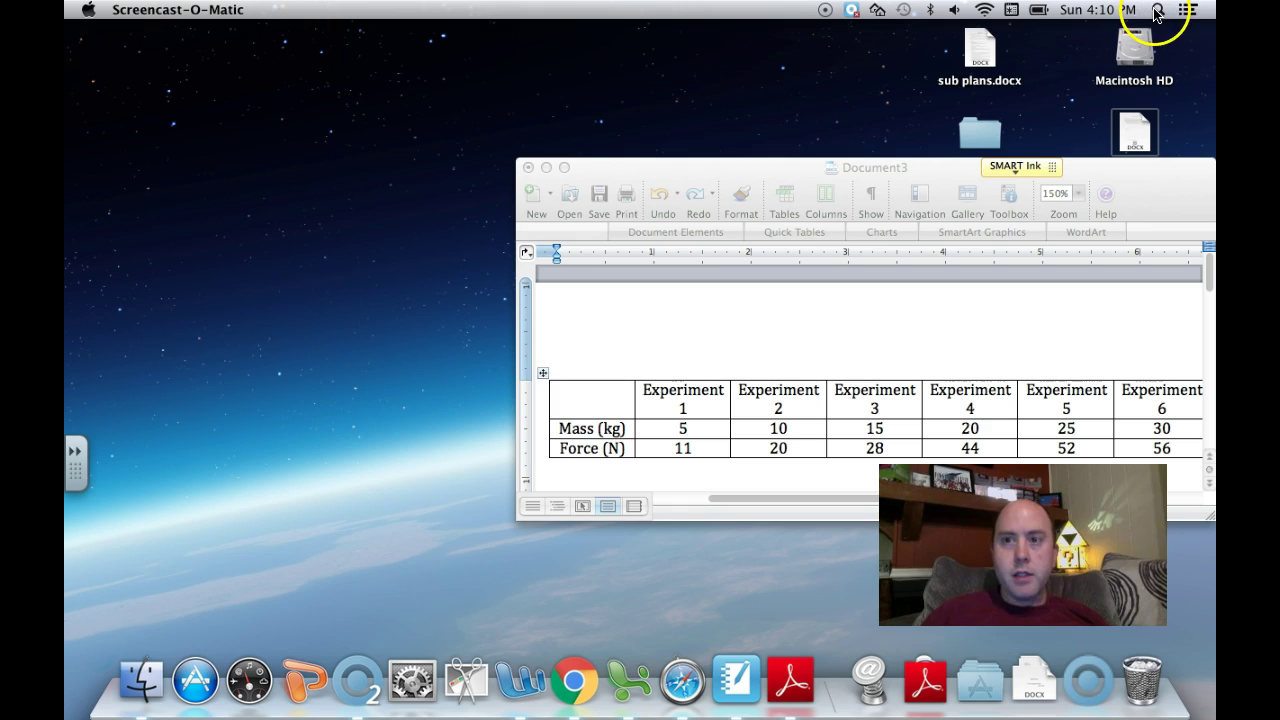
Find and launch Logger Pro with a Spotlight search for "logger", and shift its window fully onto the desktop
click(1157, 10)
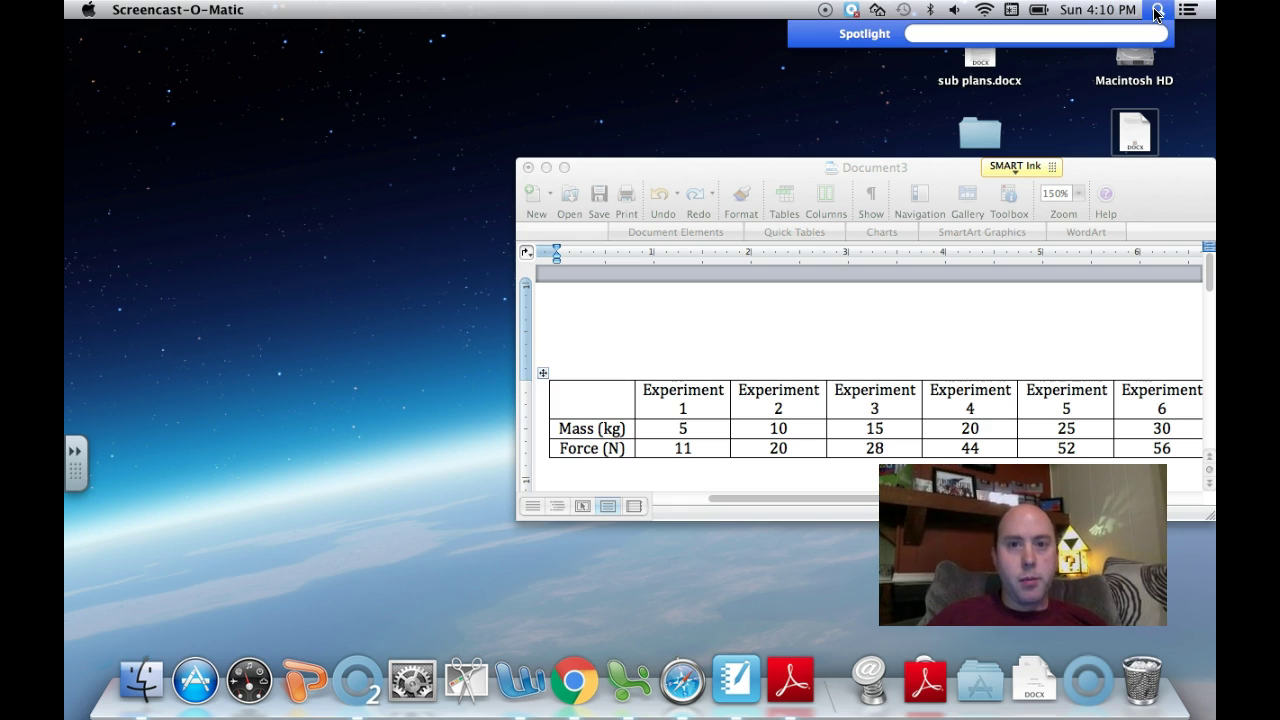
text(logger)
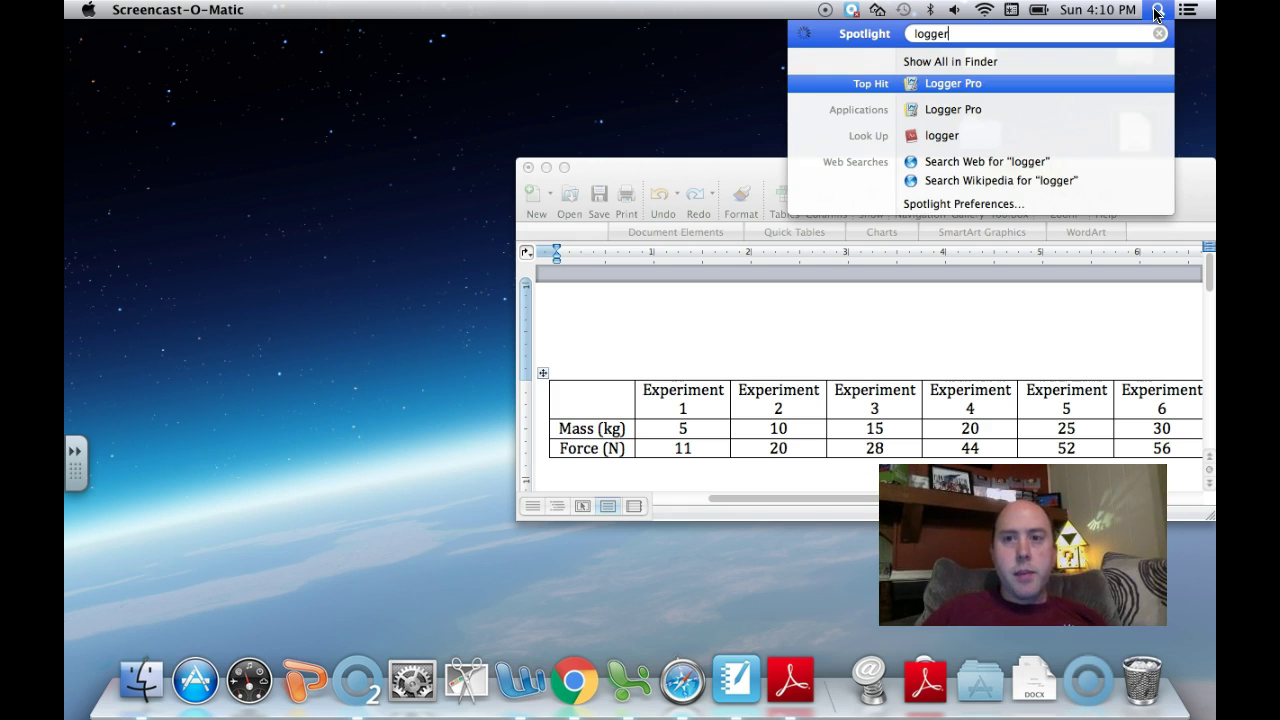
click(956, 84)
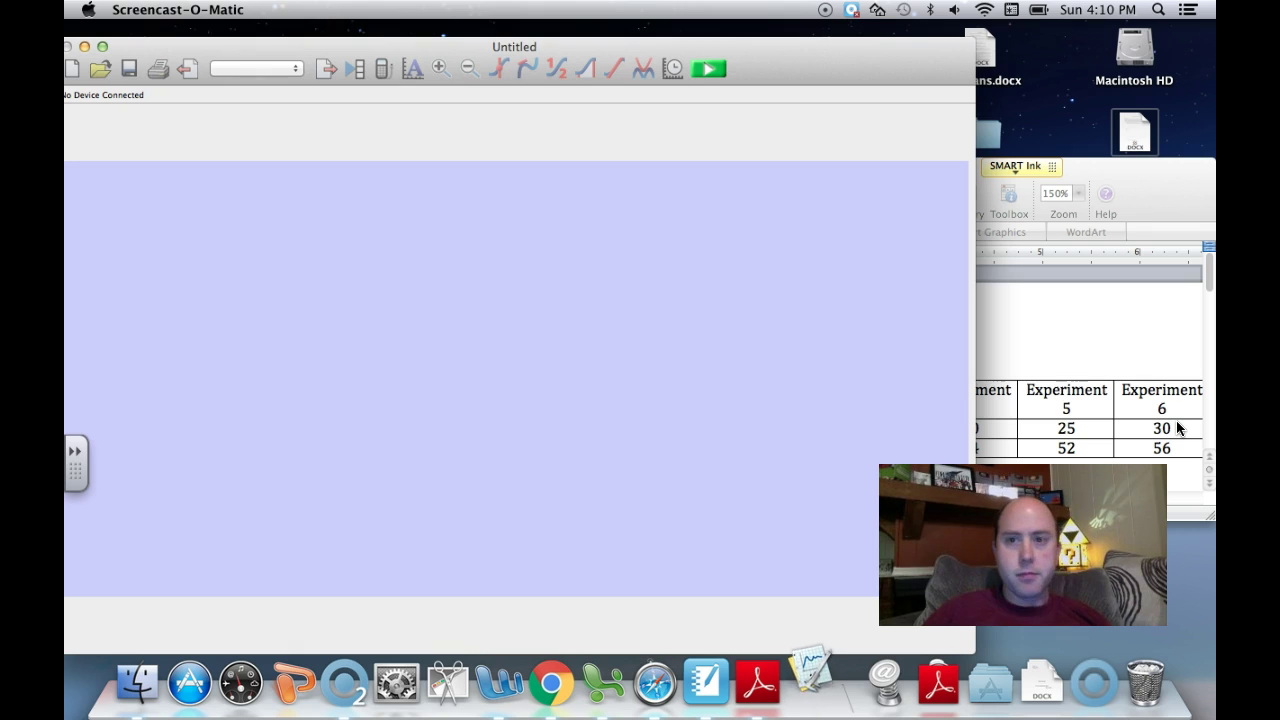
click(519, 47)
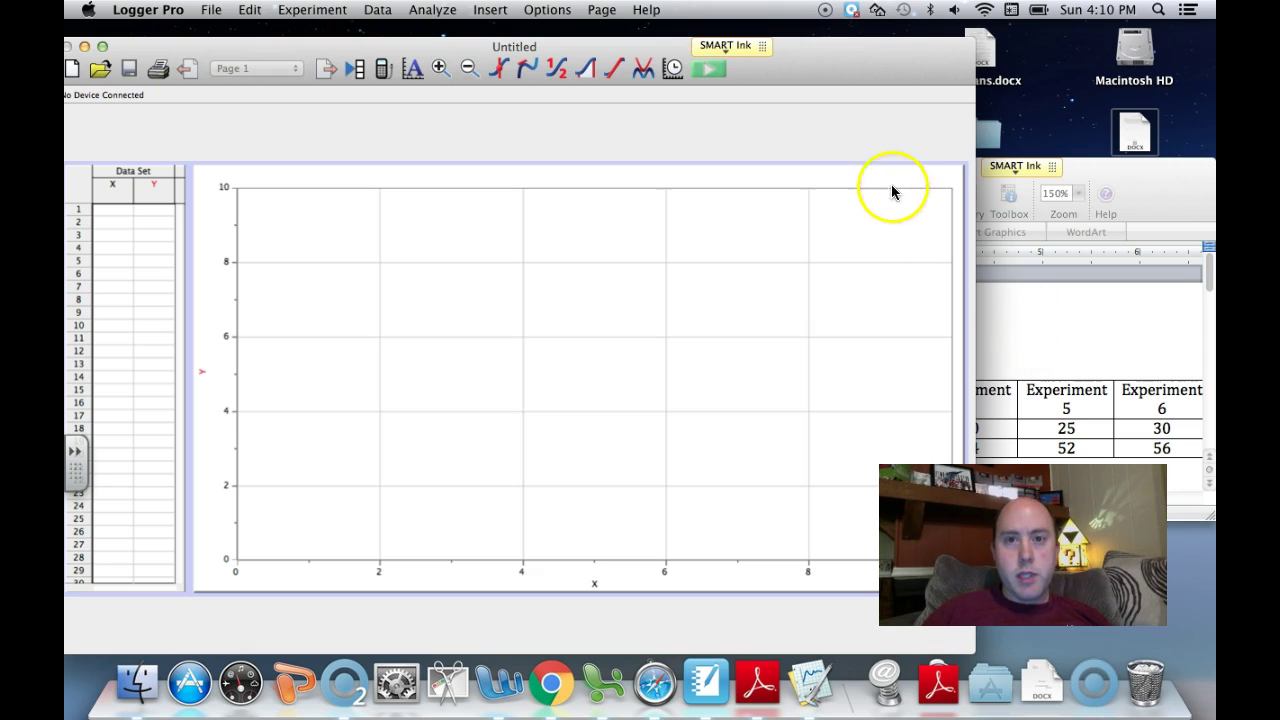
click(775, 71)
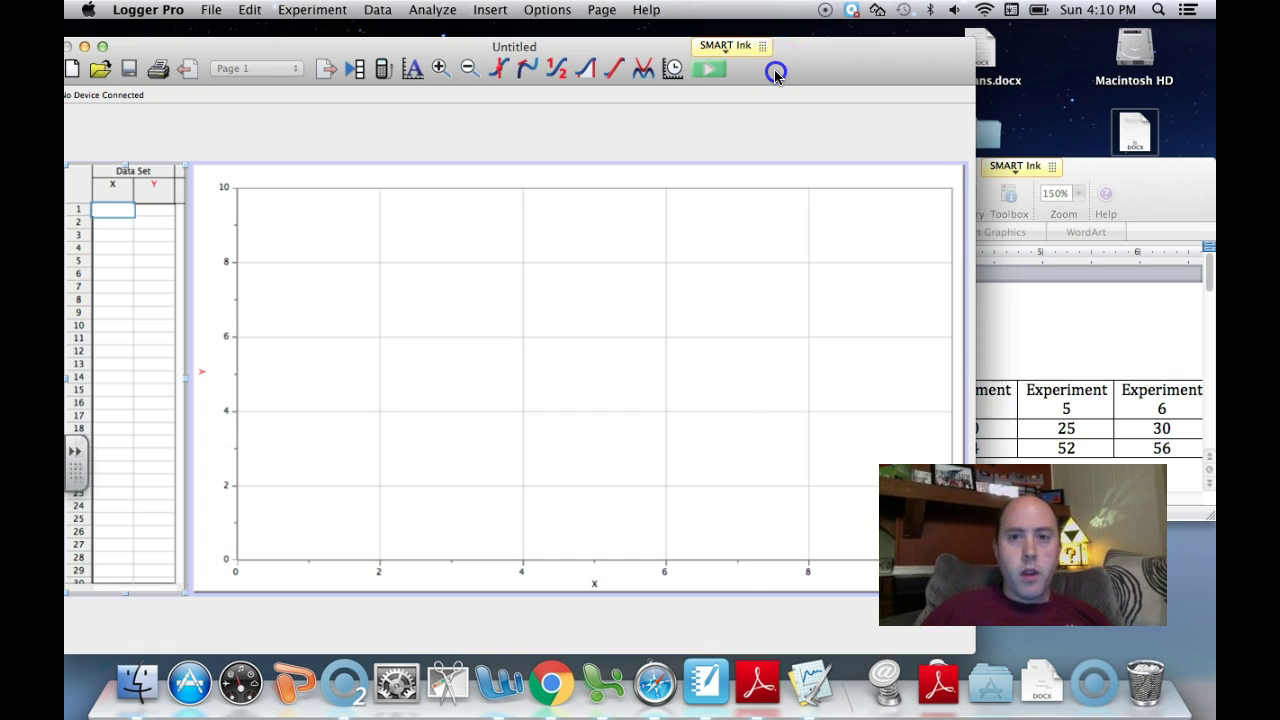
drag(774, 71, 802, 69)
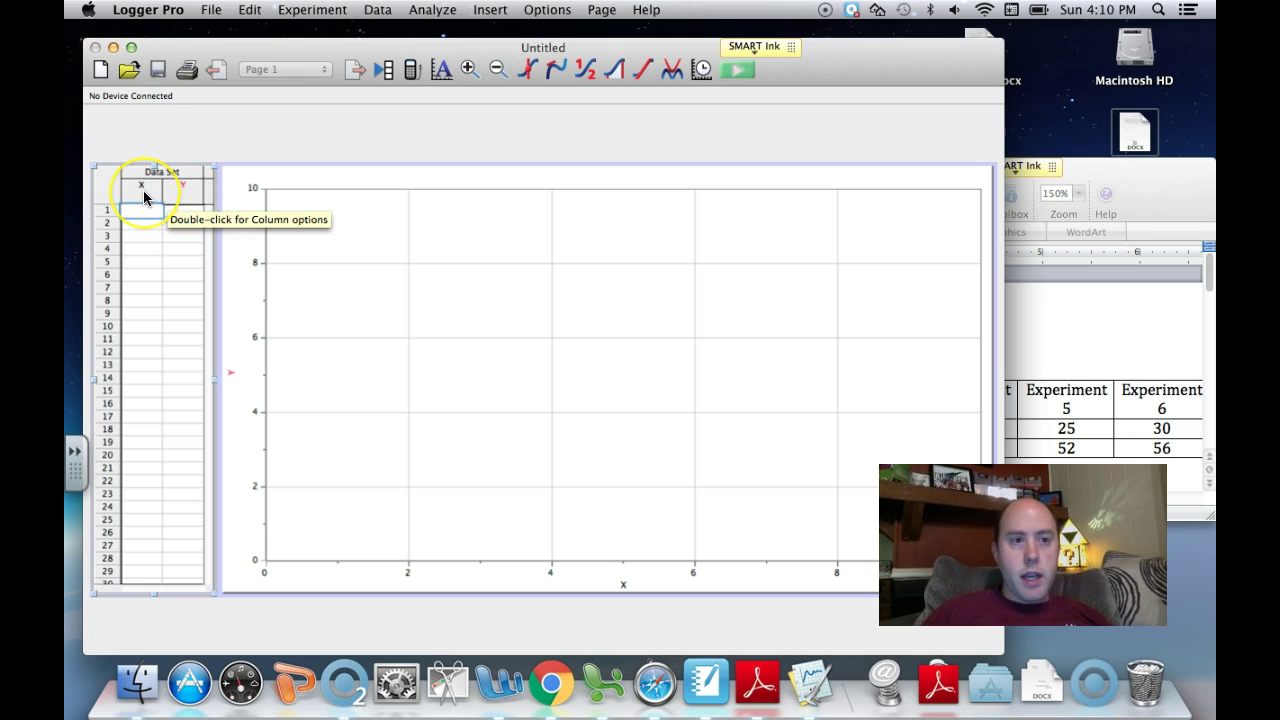
Switch to the Word document containing the mass and force table and move its window higher on the desktop
click(583, 180)
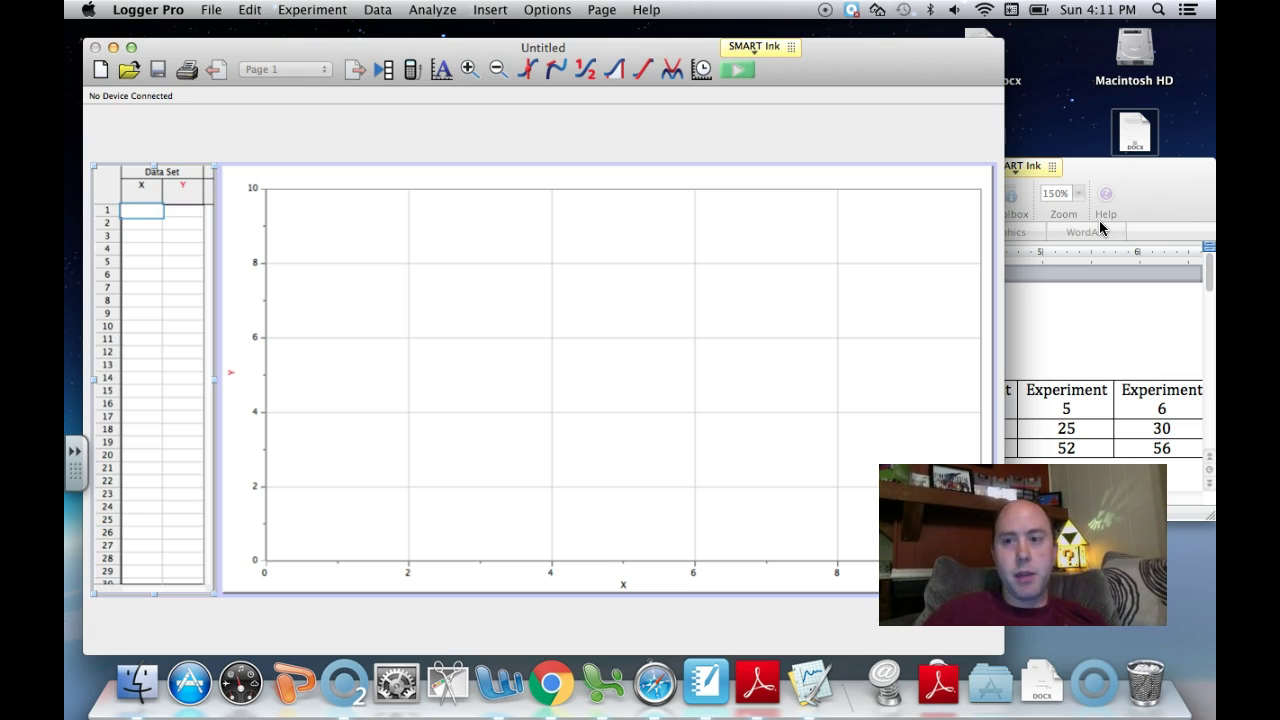
click(1183, 213)
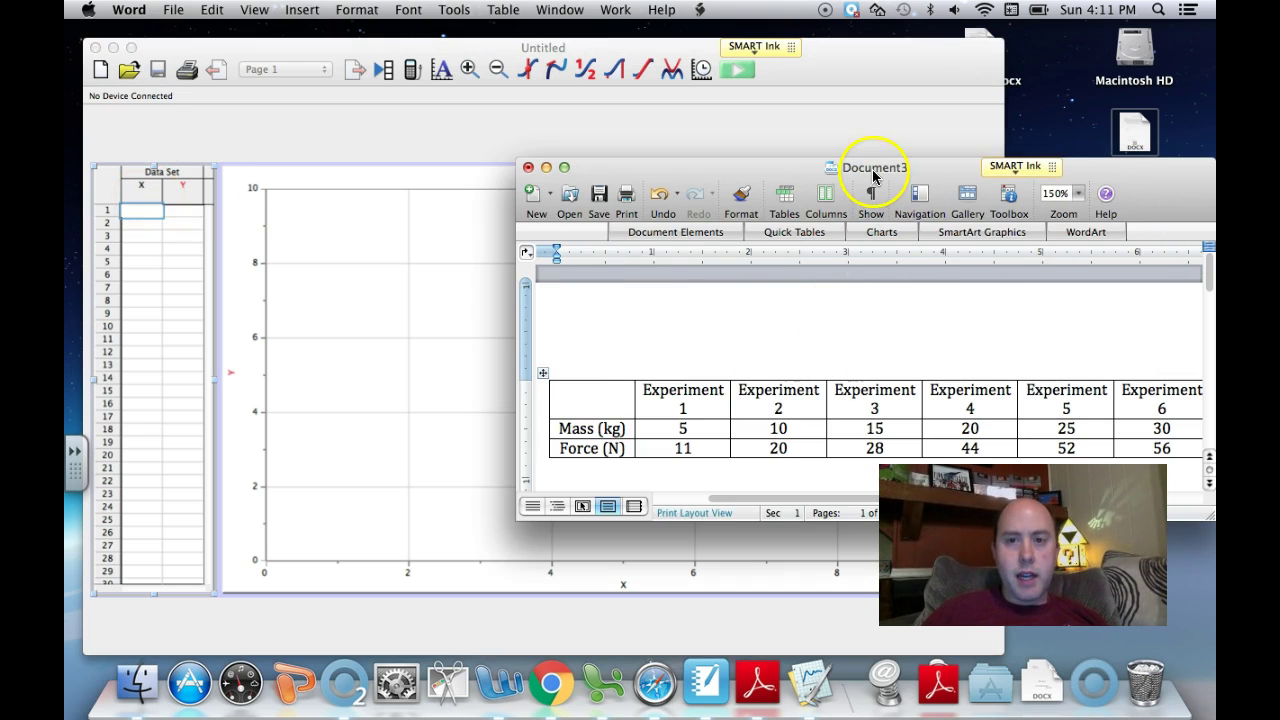
drag(871, 168, 881, 82)
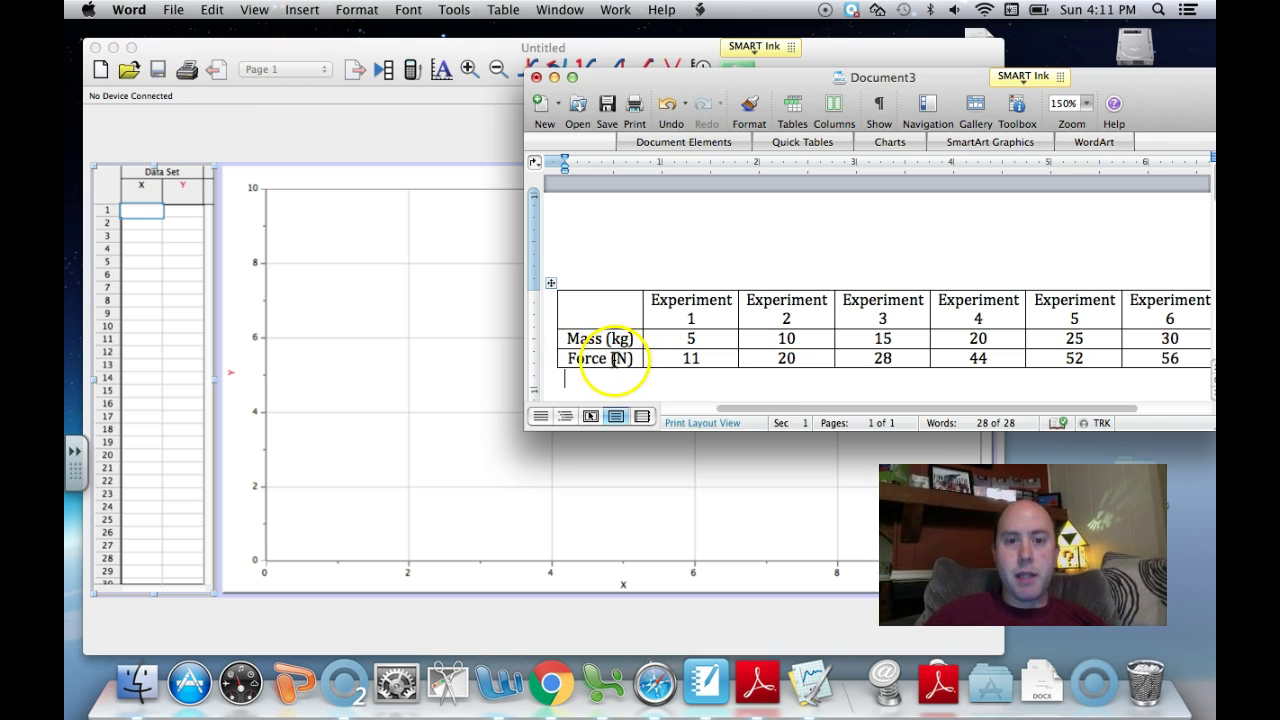
In Logger Pro, rename the X column of the data set as Mass and set its units to kg
click(147, 190)
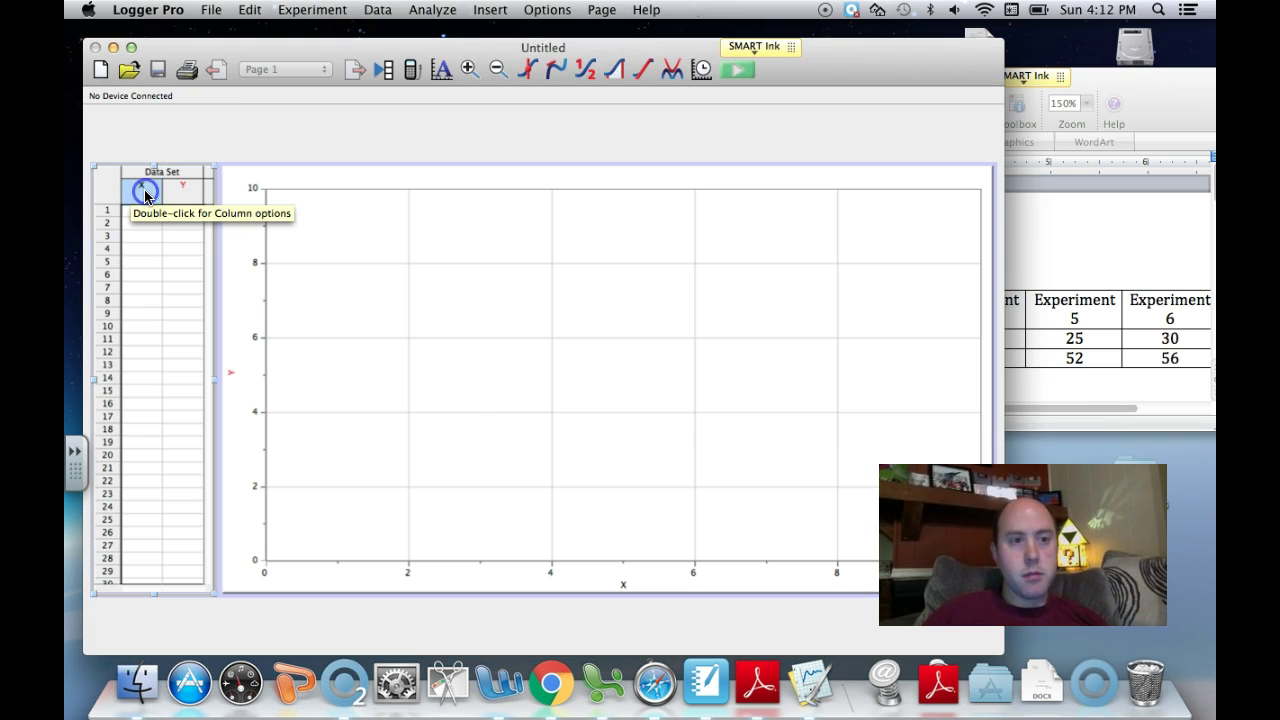
double_click(143, 191)
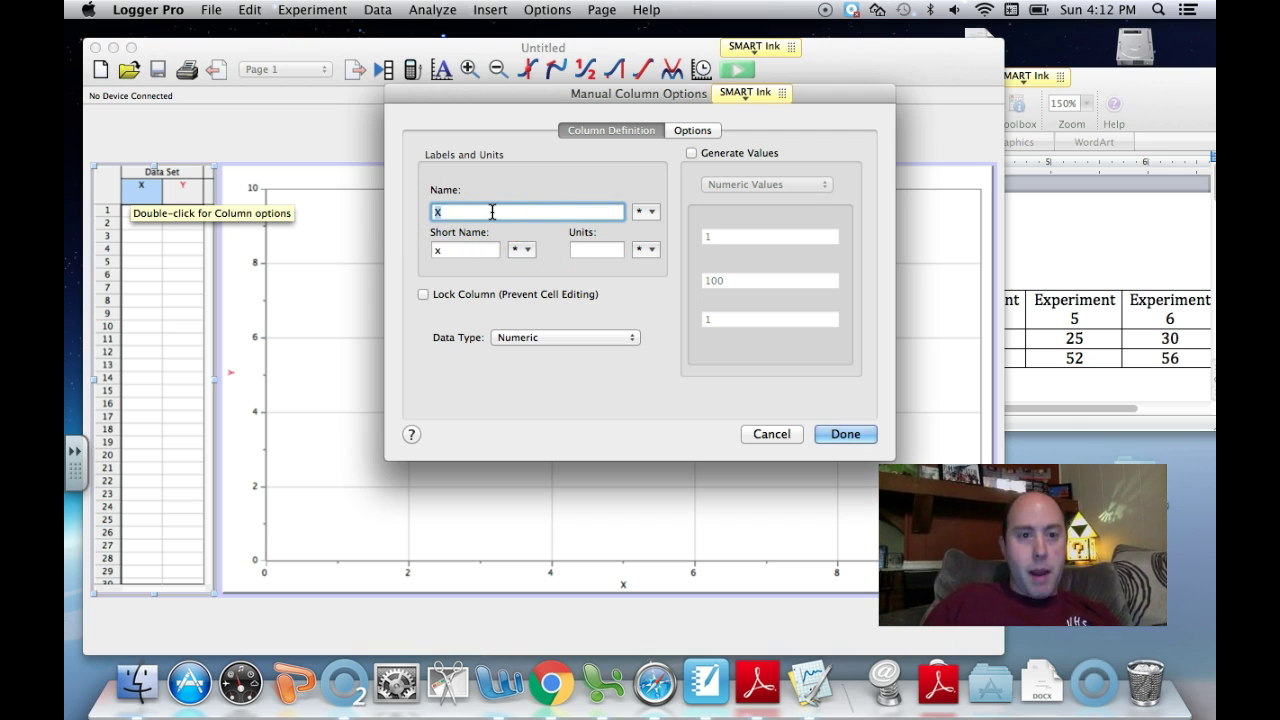
text(Mass)
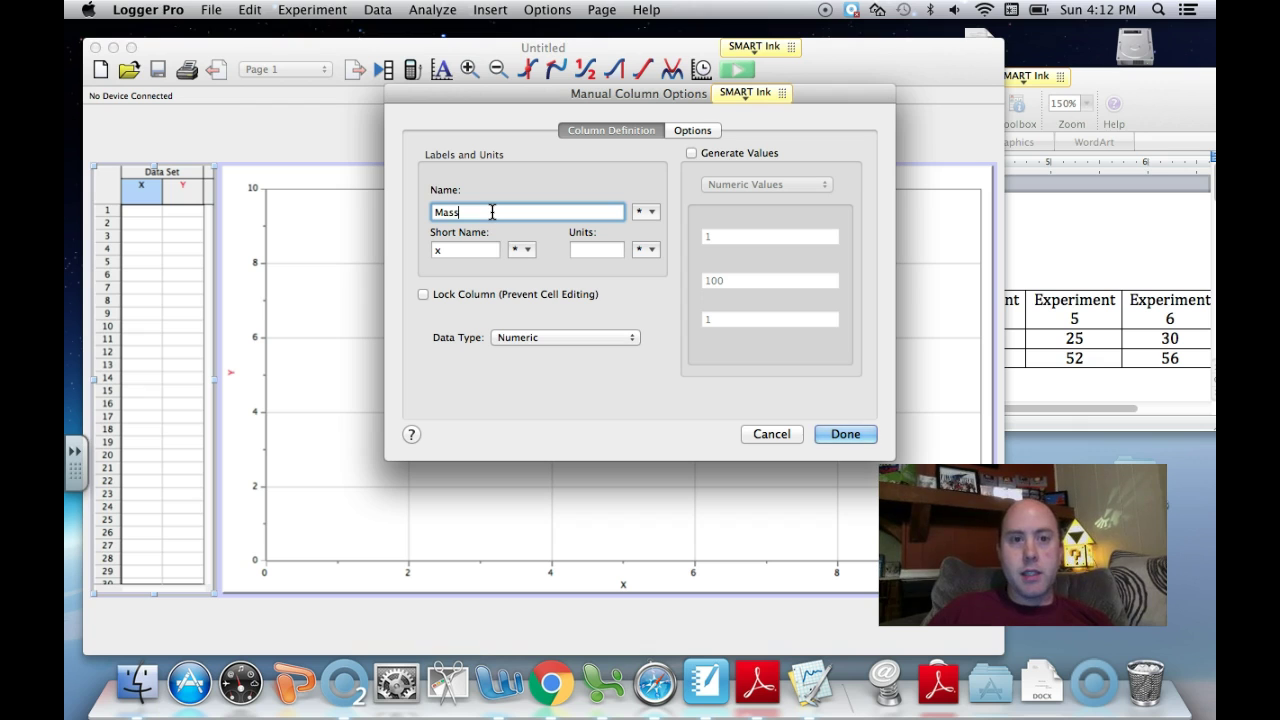
text(()
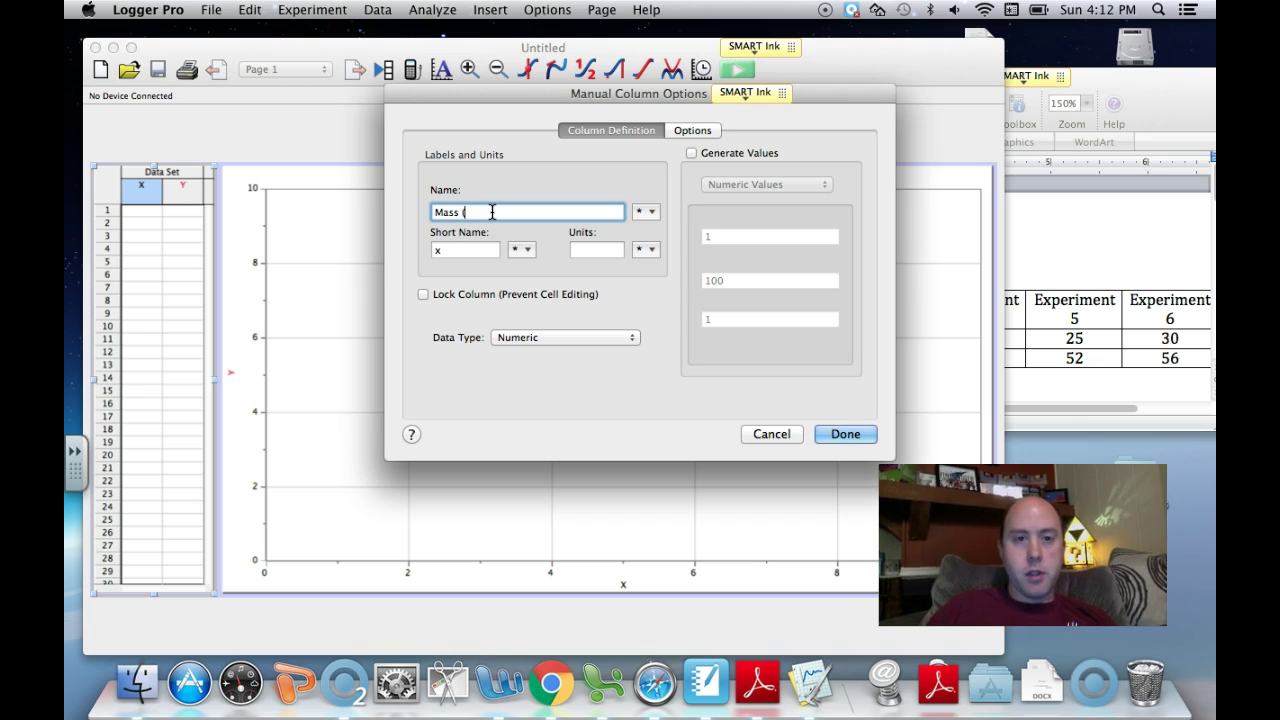
key(BackSpace)
key(BackSpace)
click(481, 238)
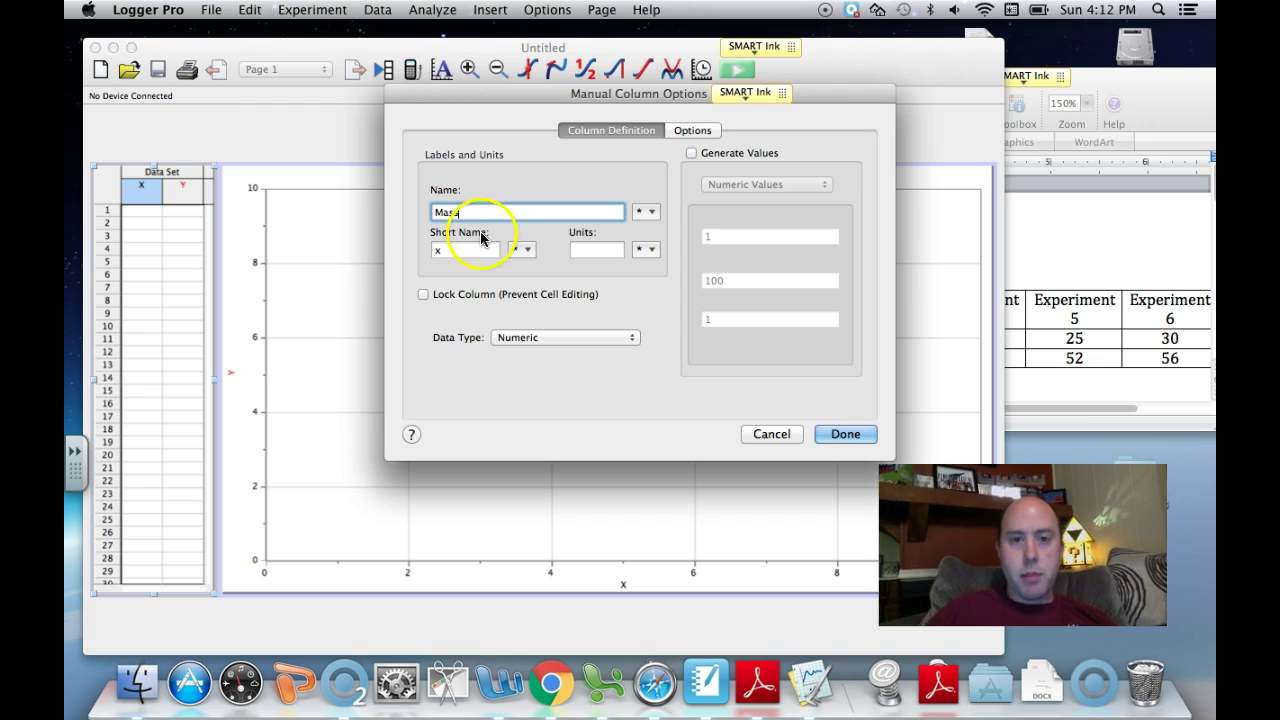
click(584, 249)
text(kg)
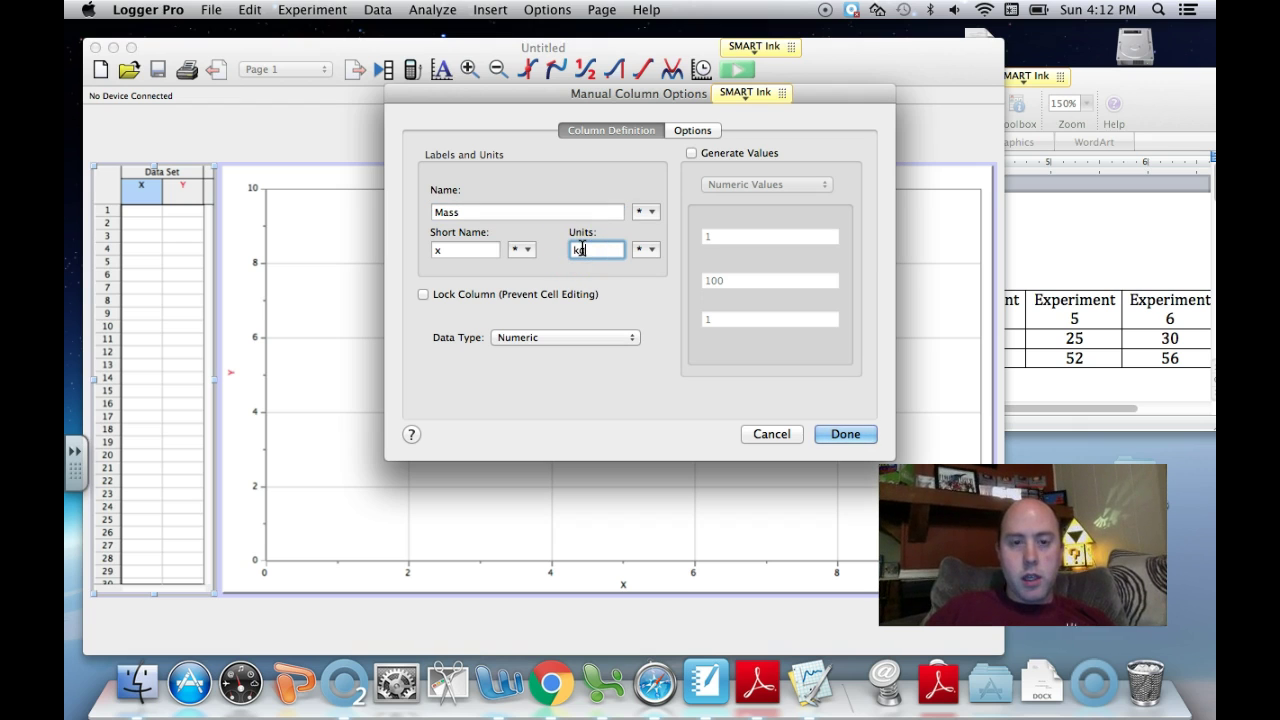
click(845, 434)
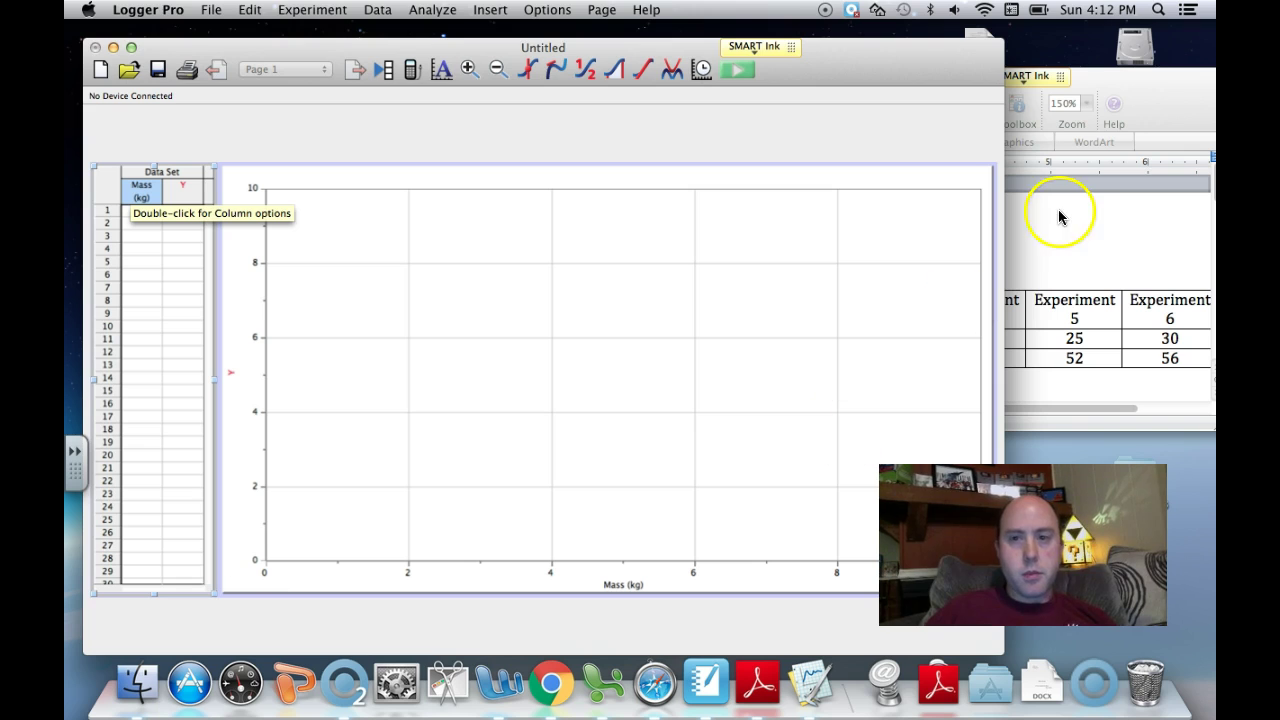
Check the Word table's labels, then in Logger Pro rename the Y column as Force with units N
click(1128, 77)
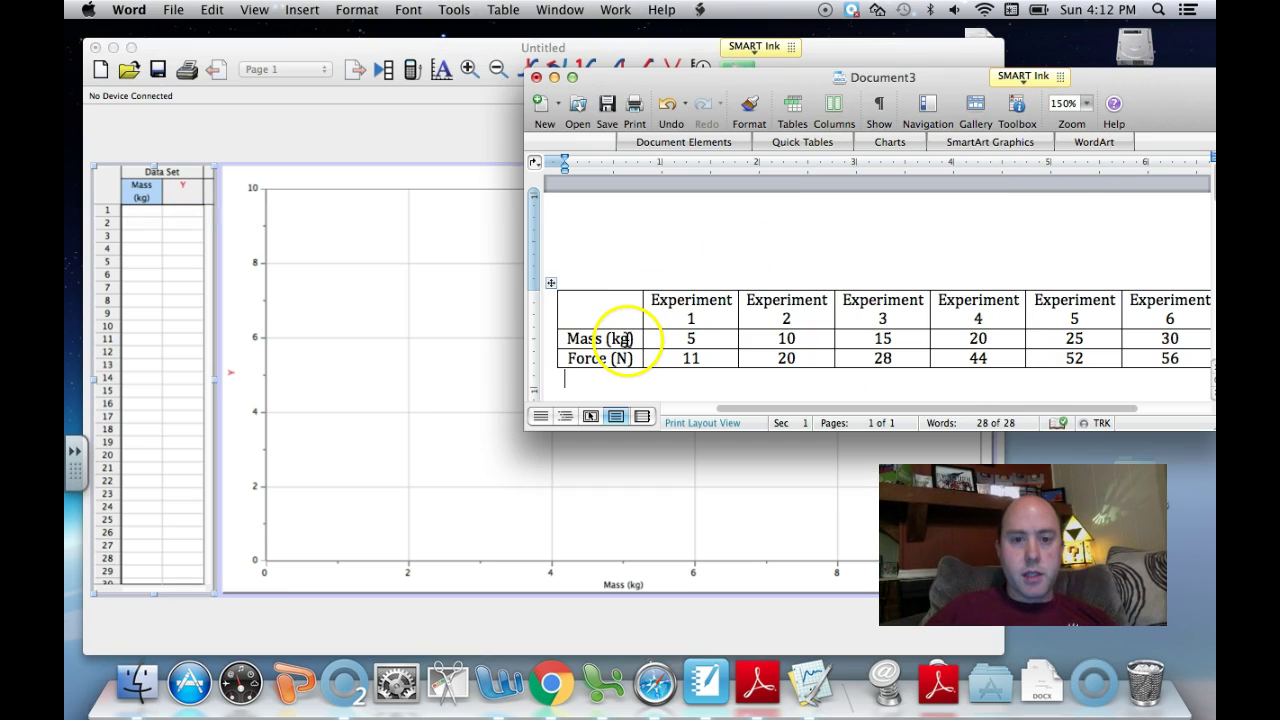
double_click(183, 192)
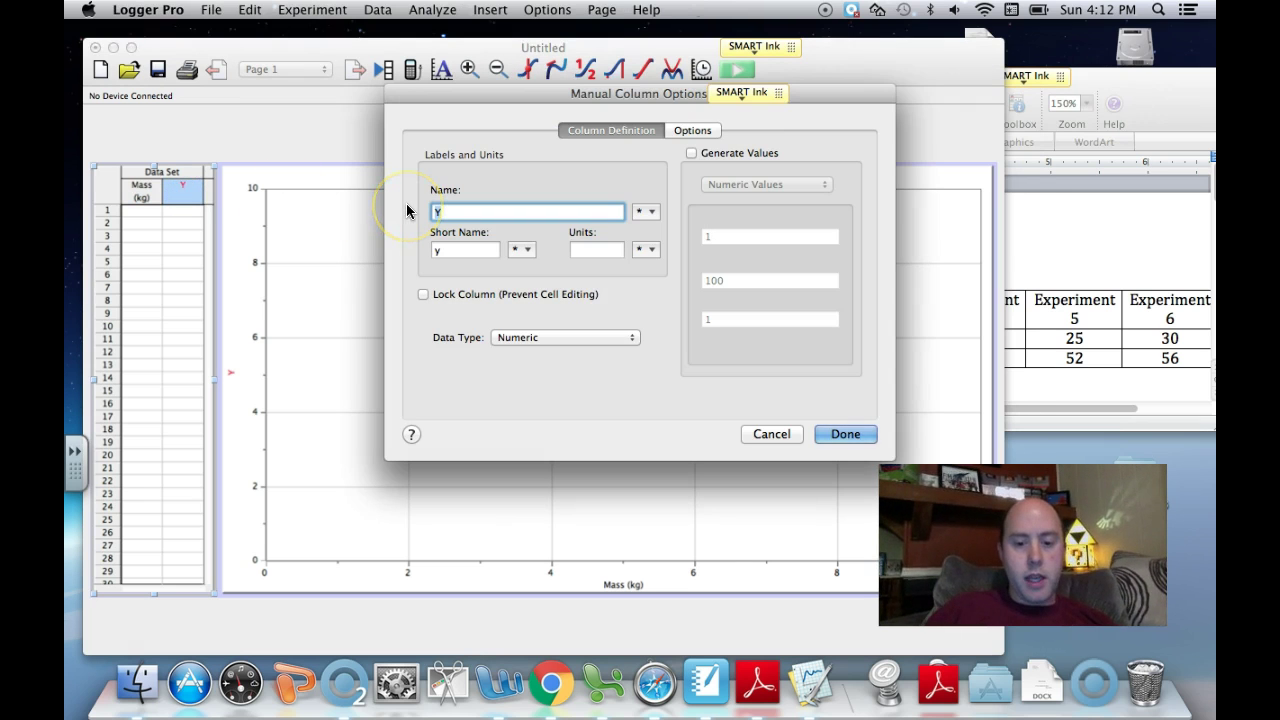
text(Force)
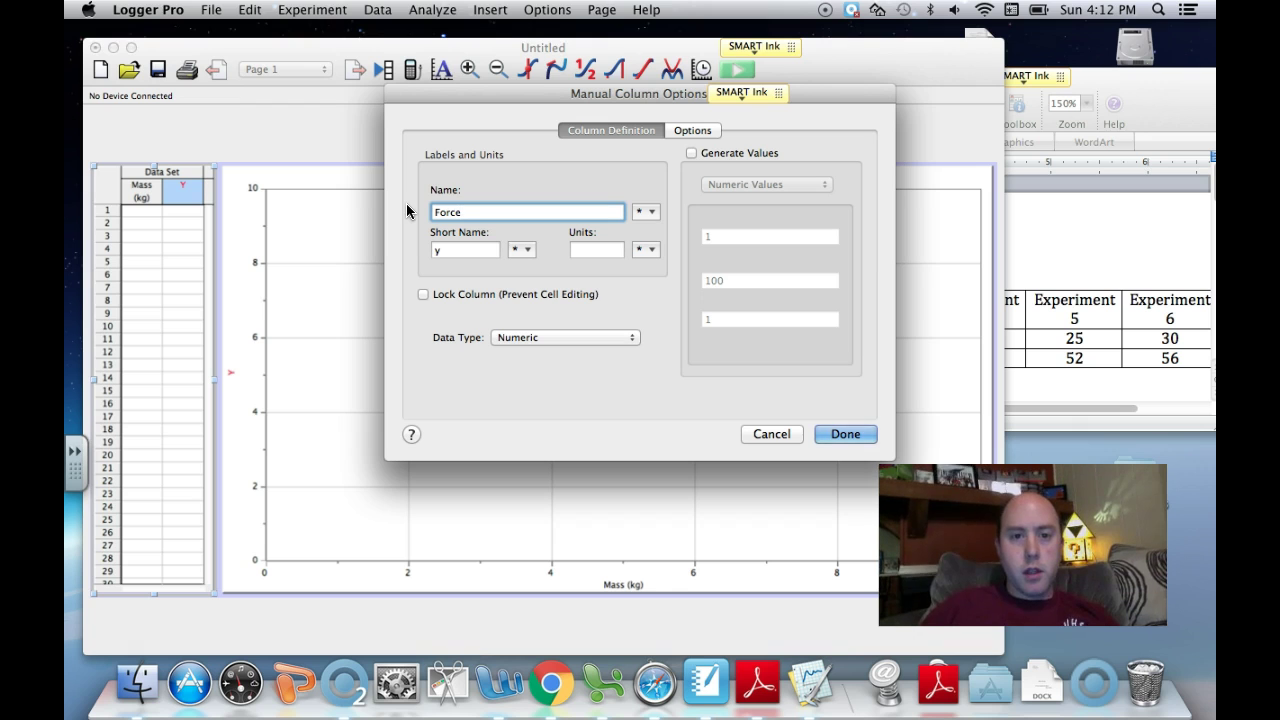
click(598, 251)
text(N)
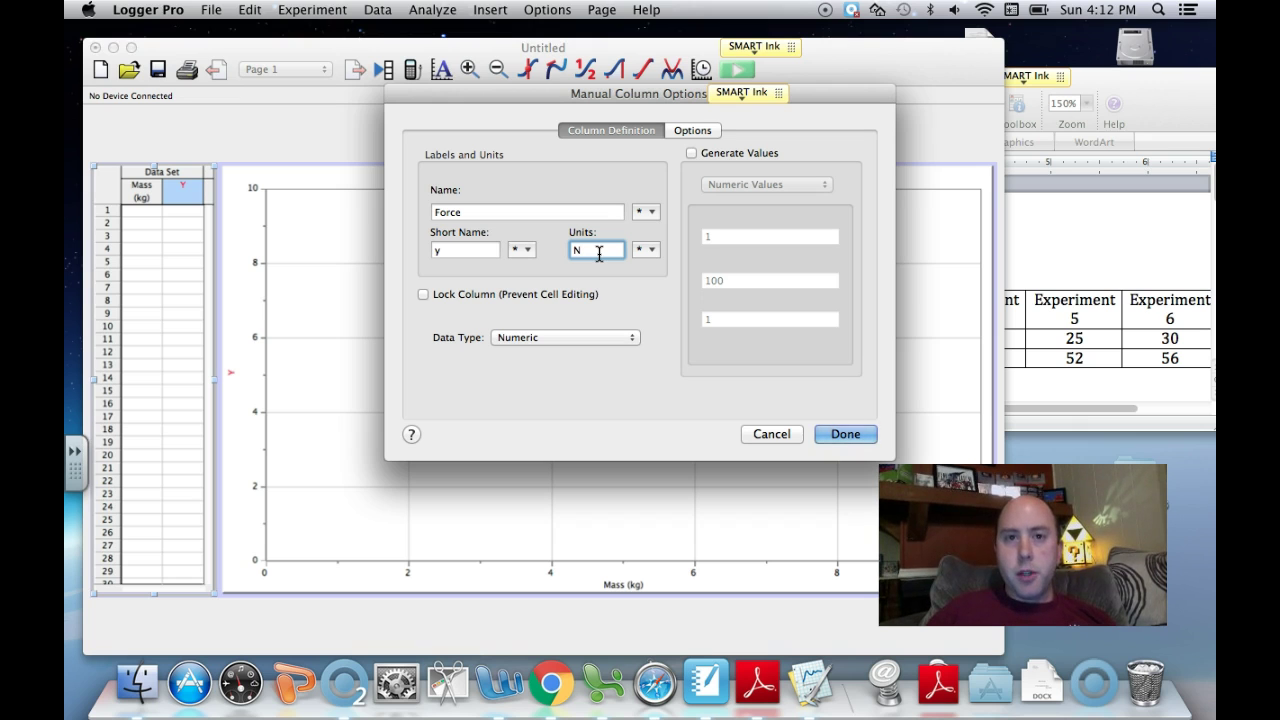
click(830, 434)
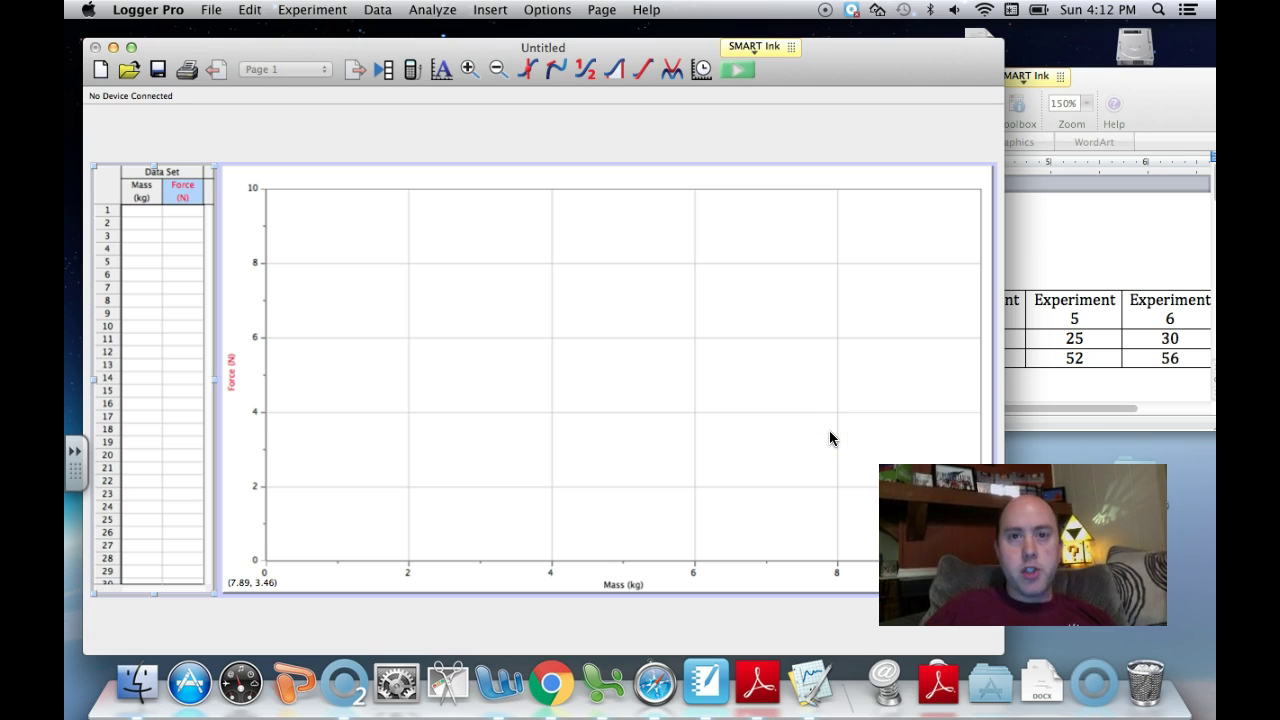
Fill rows 1 to 6 of the Mass column with 5, 10, 15, 20, 25 and 30
click(150, 211)
click(149, 212)
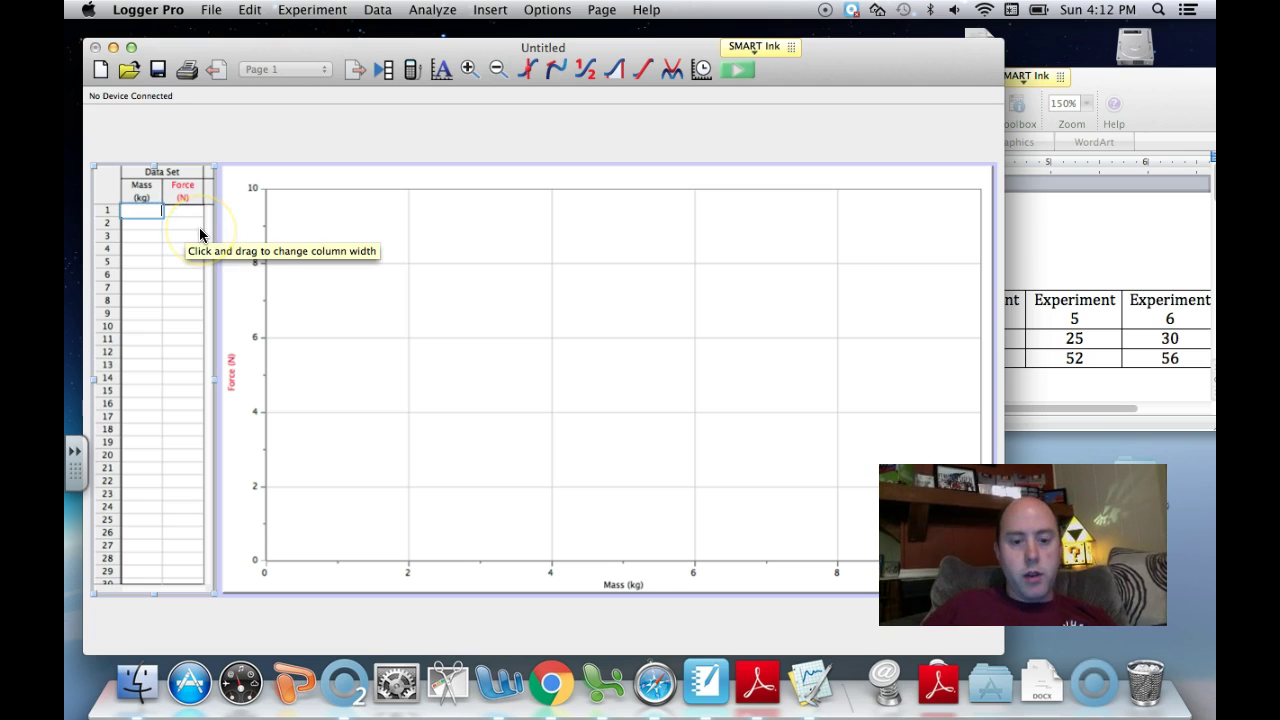
text(5)
key(Return)
text(10)
key(Return)
text(15)
key(Return)
text(20)
key(Return)
text(25)
key(Return)
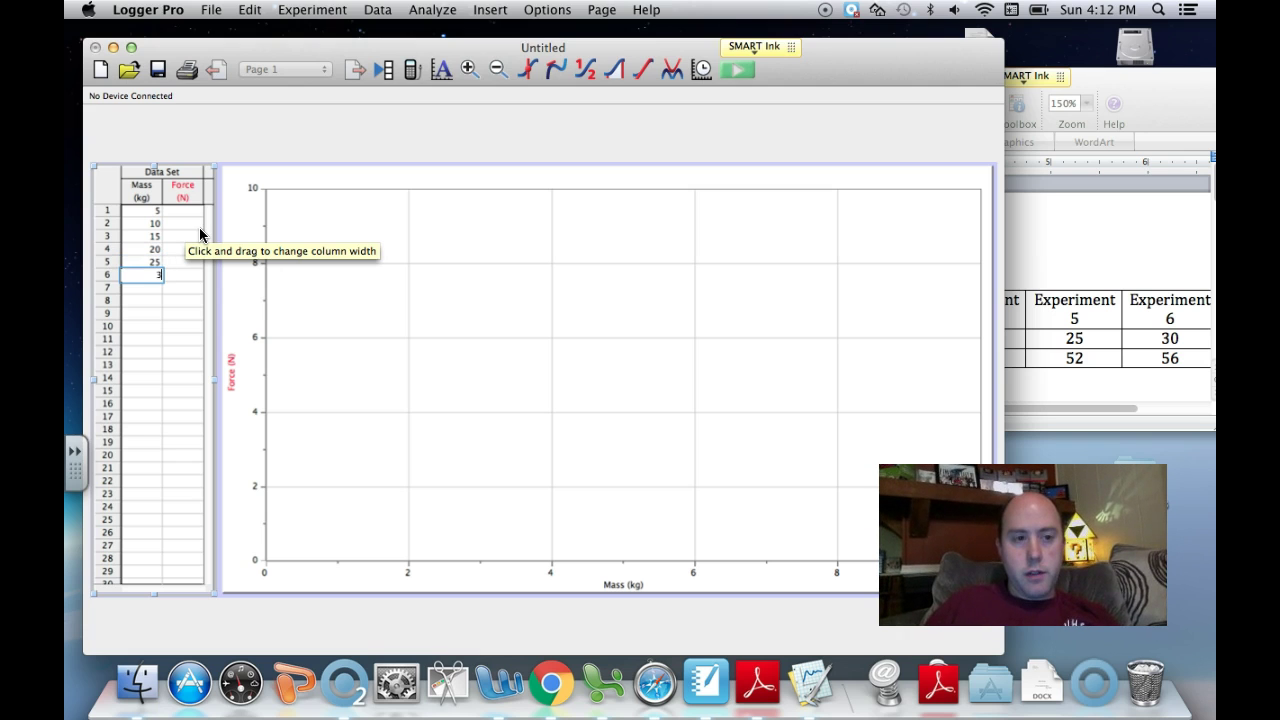
Consult the force readings in the Word table and enter 11, 20 and 28 in Force rows 1 to 3 in Logger Pro
click(183, 210)
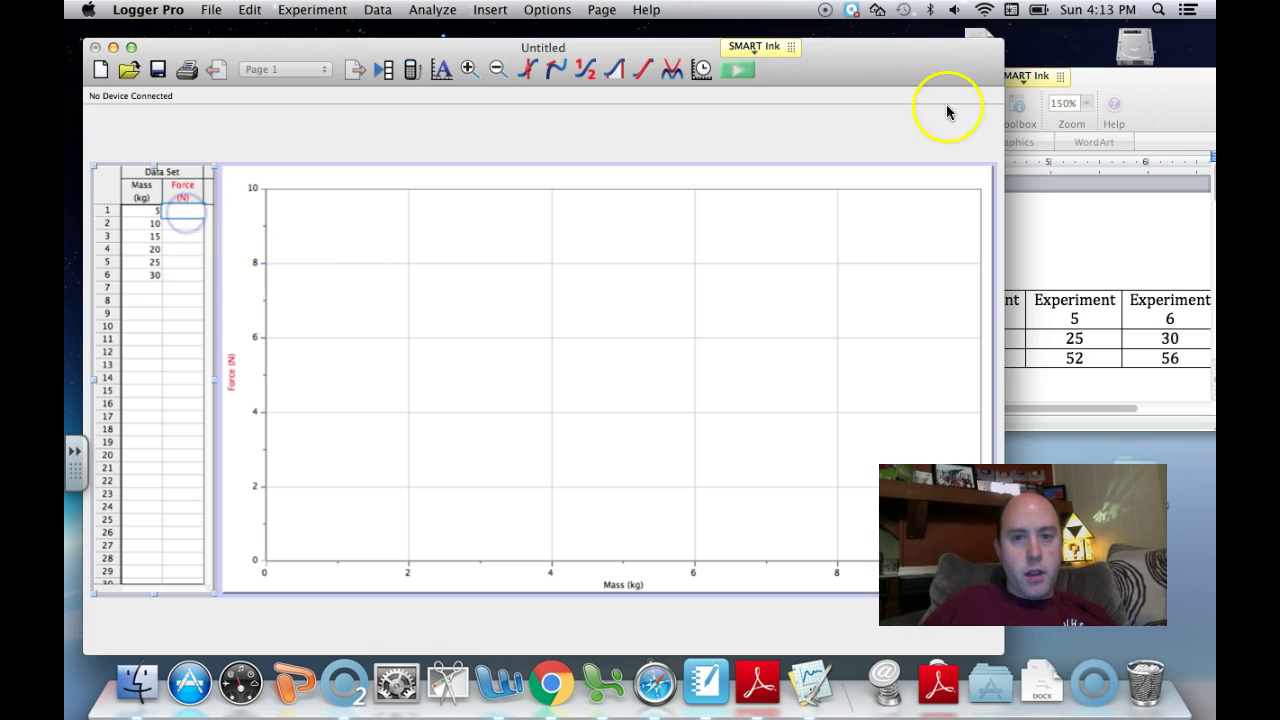
click(1097, 91)
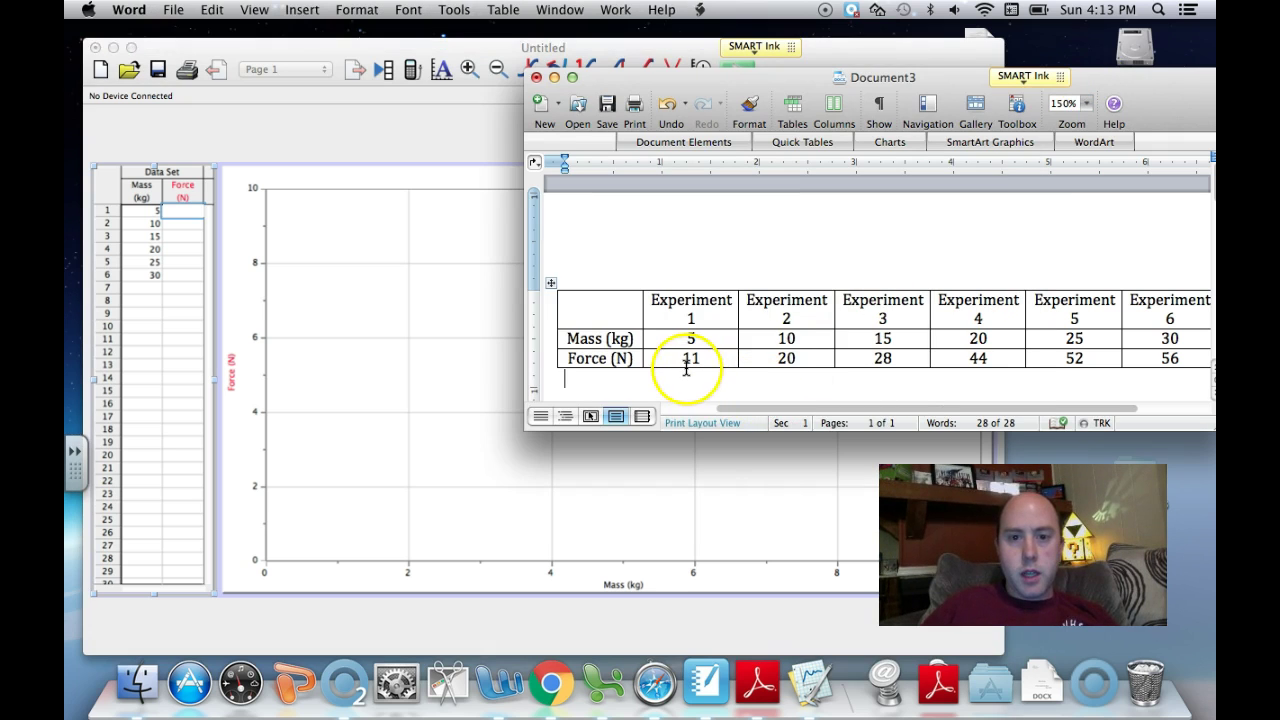
click(183, 213)
text(11)
key(Return)
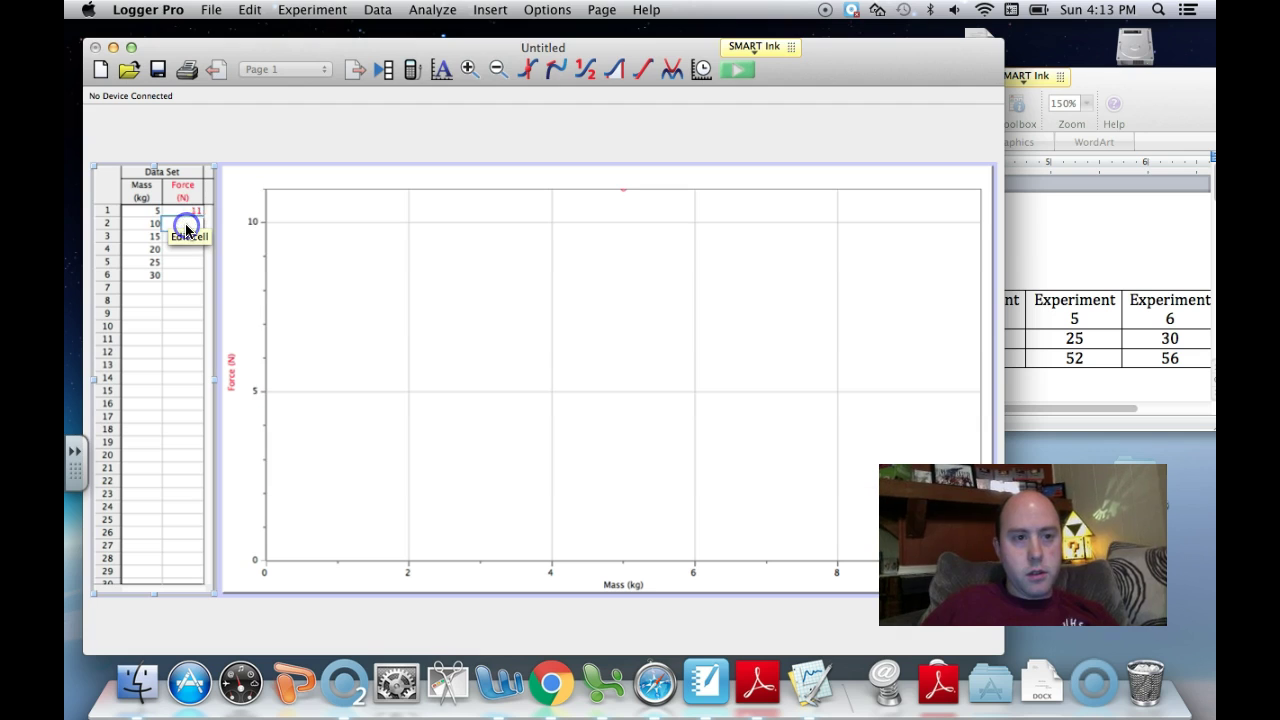
text(20)
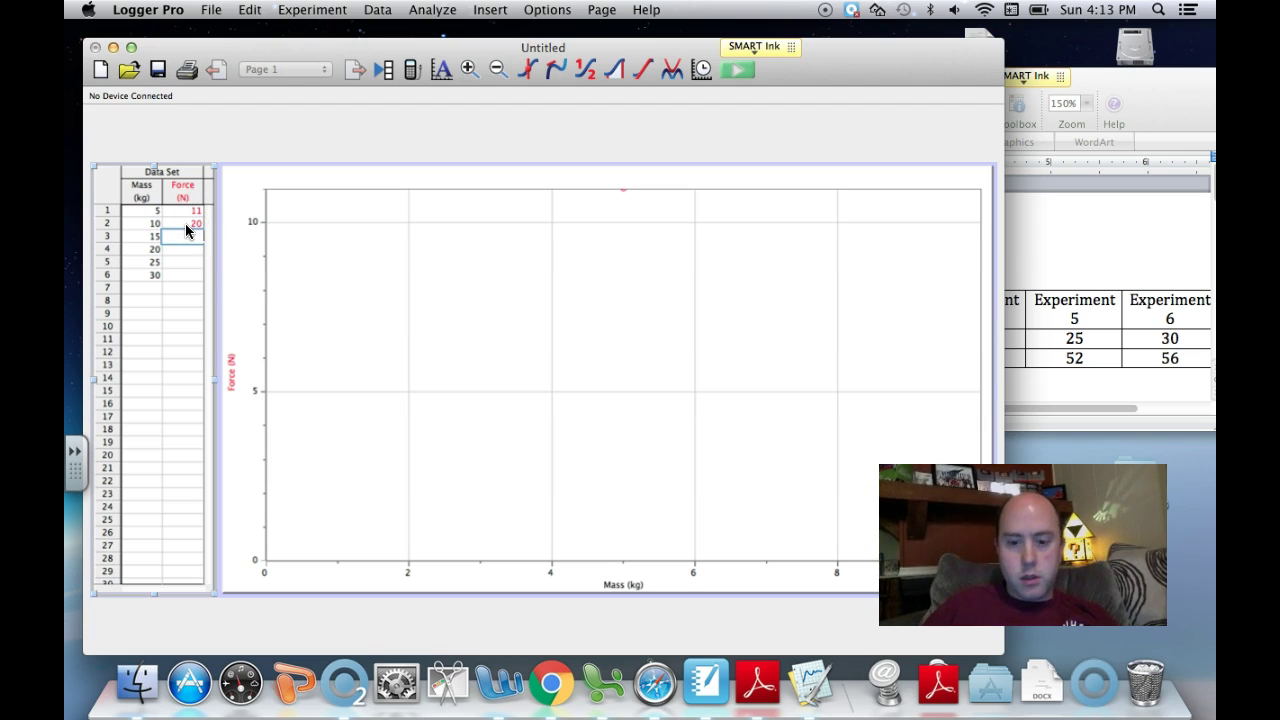
text(28)
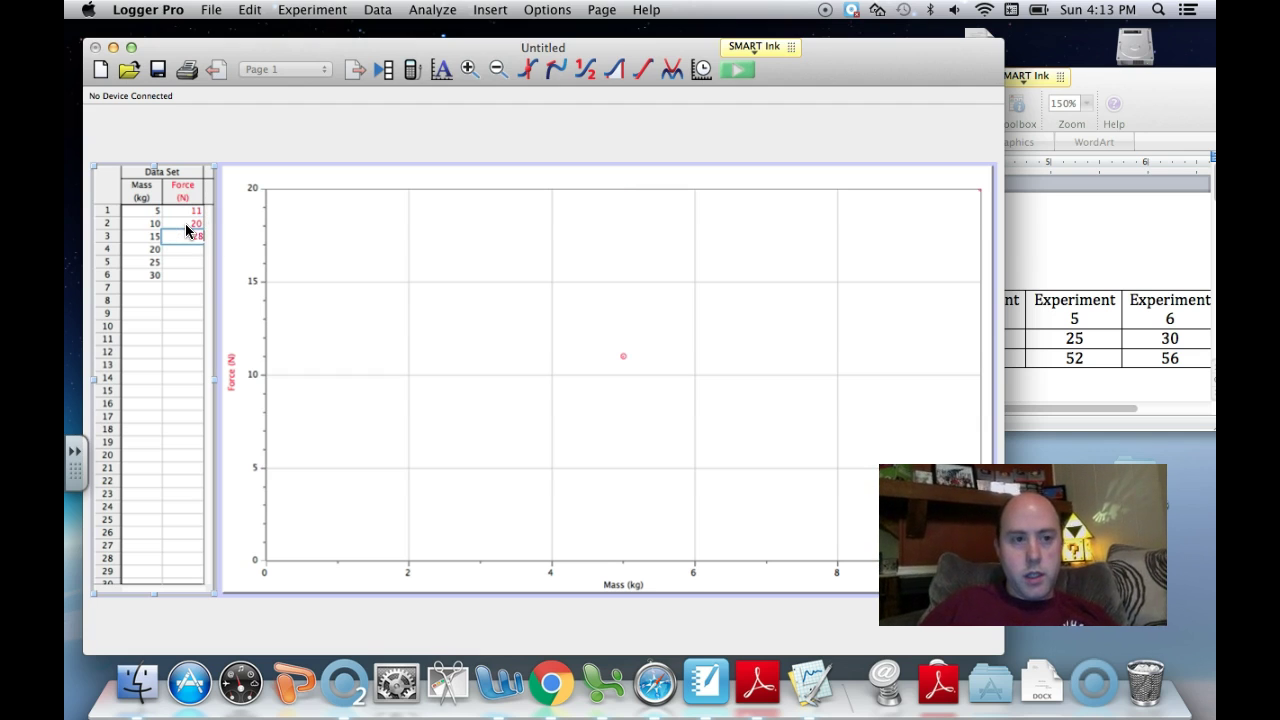
Check the remaining force readings in Word and enter 44, 52 and 56 in Force rows 4 to 6 in Logger Pro
click(1187, 82)
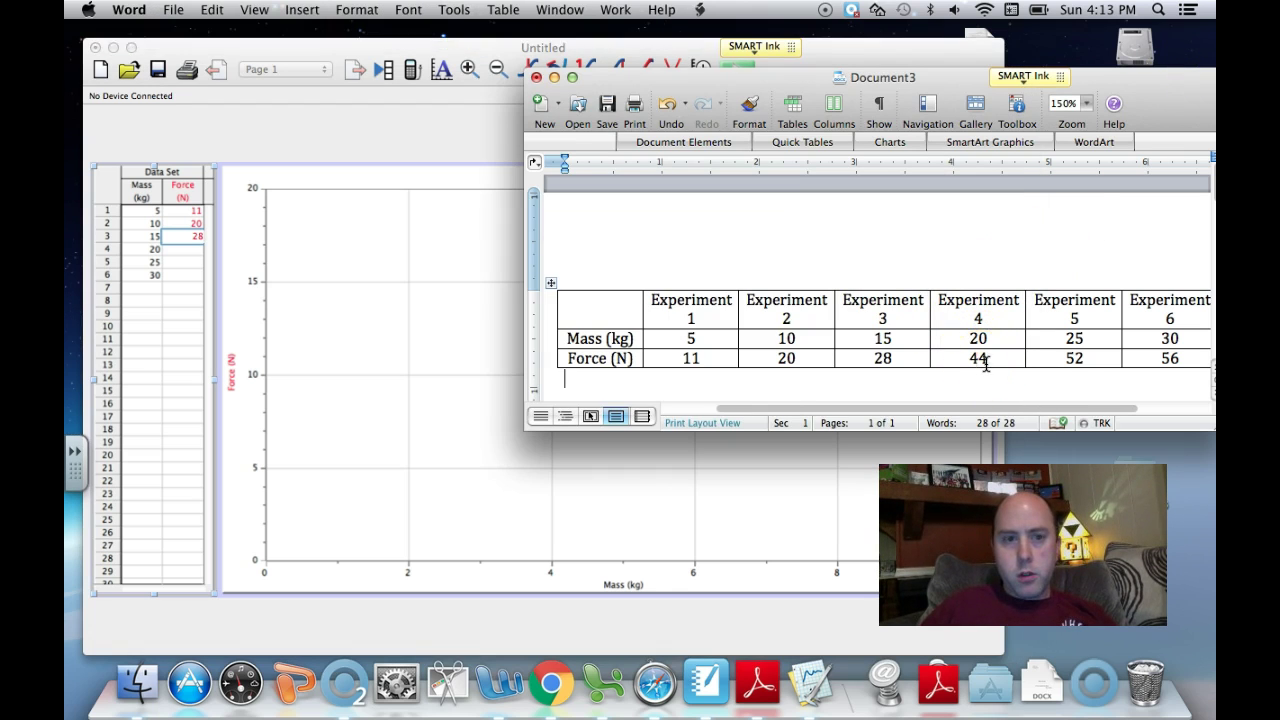
click(182, 252)
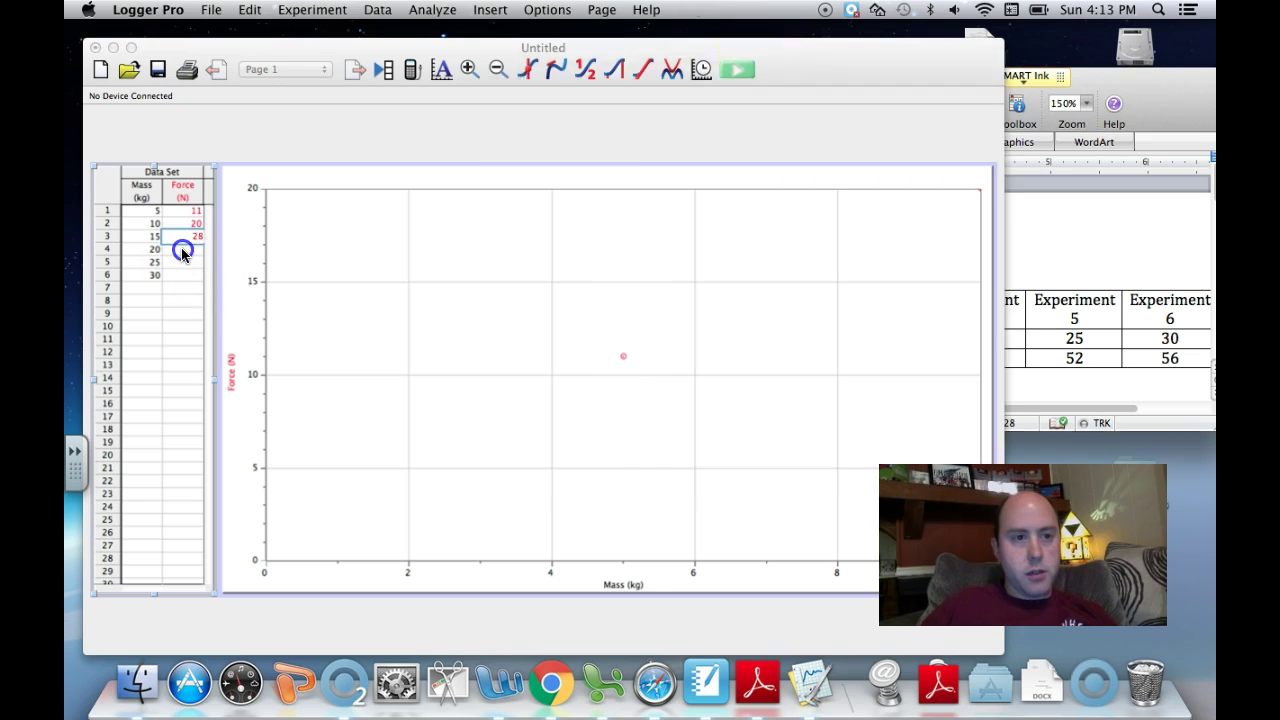
text(4)
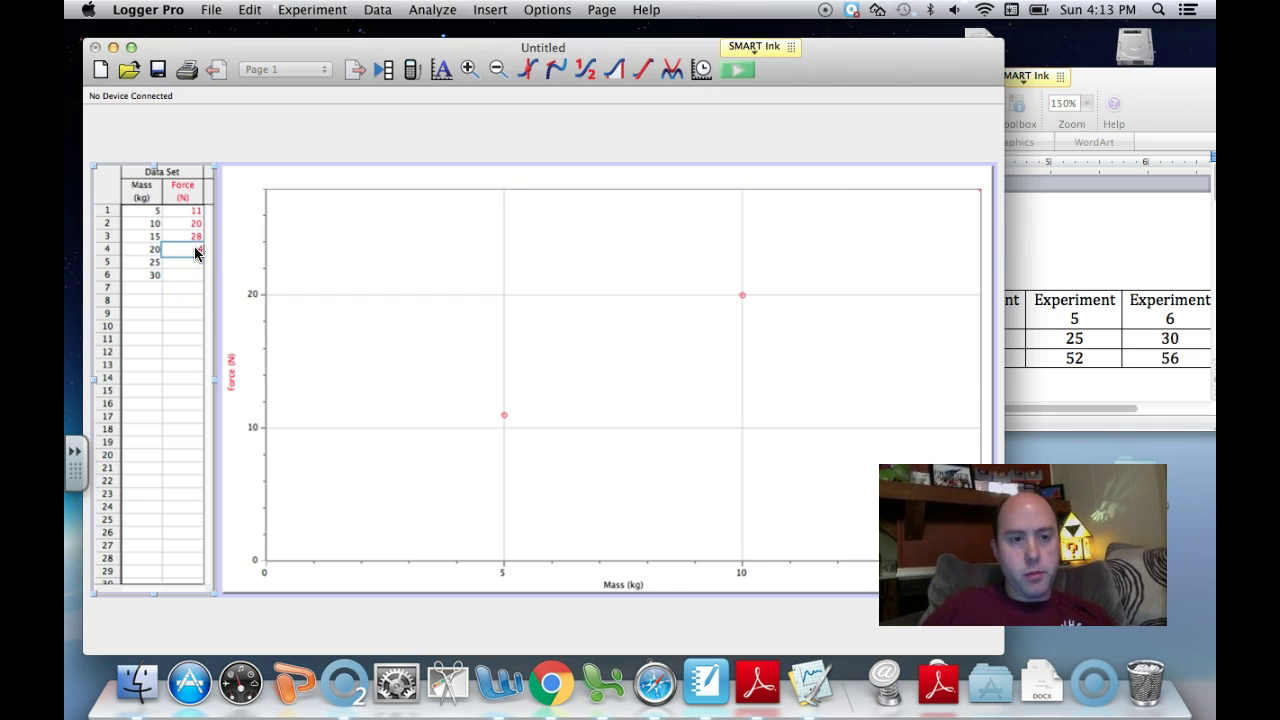
text(4)
key(Return)
text(52)
key(Return)
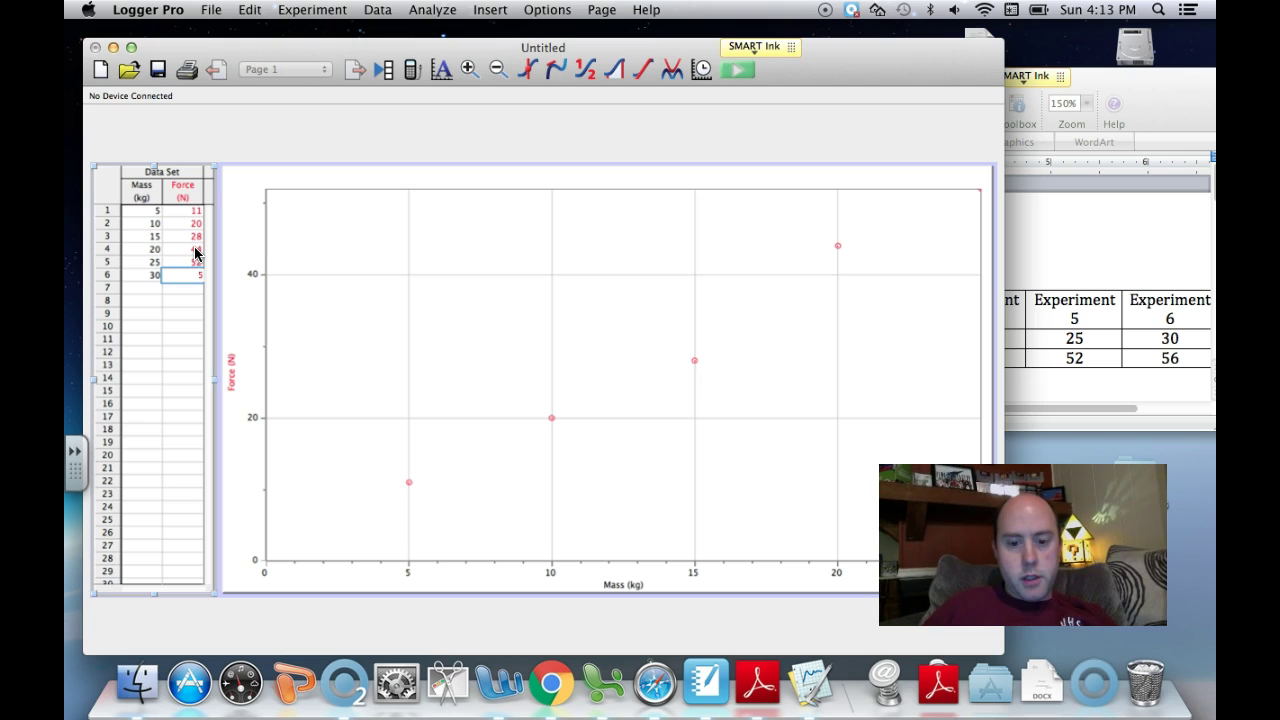
click(165, 327)
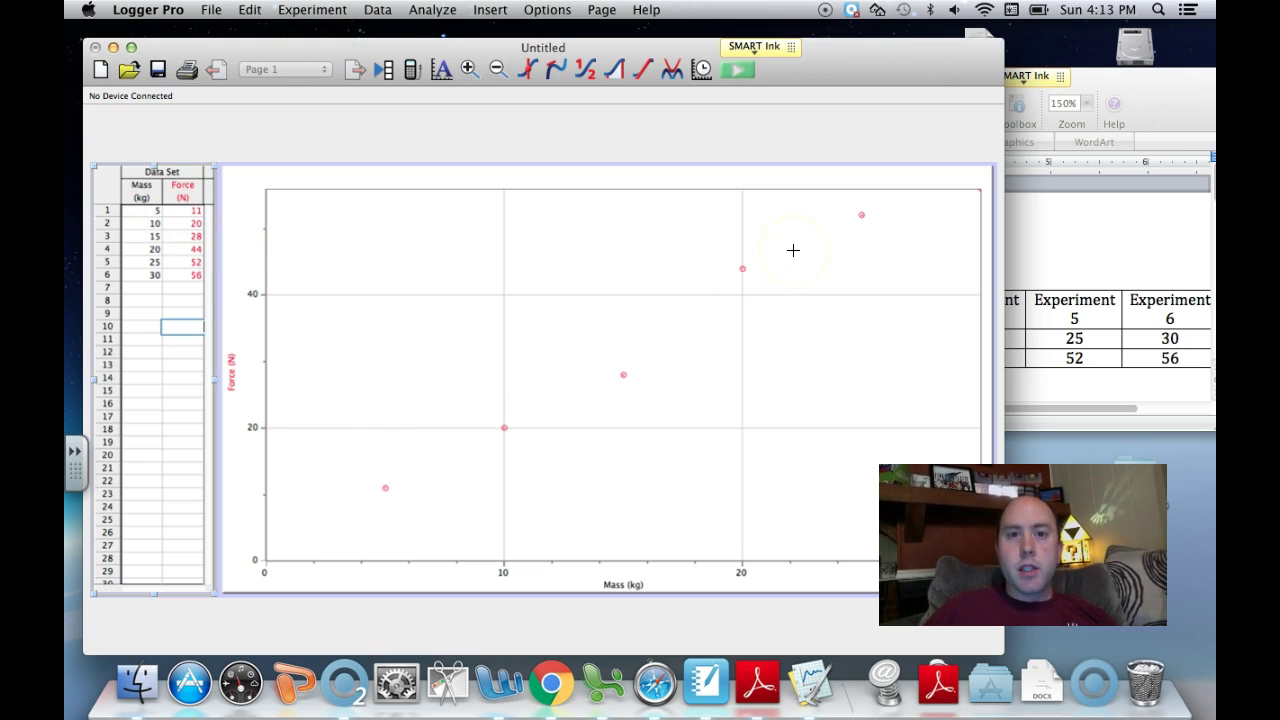
click(733, 192)
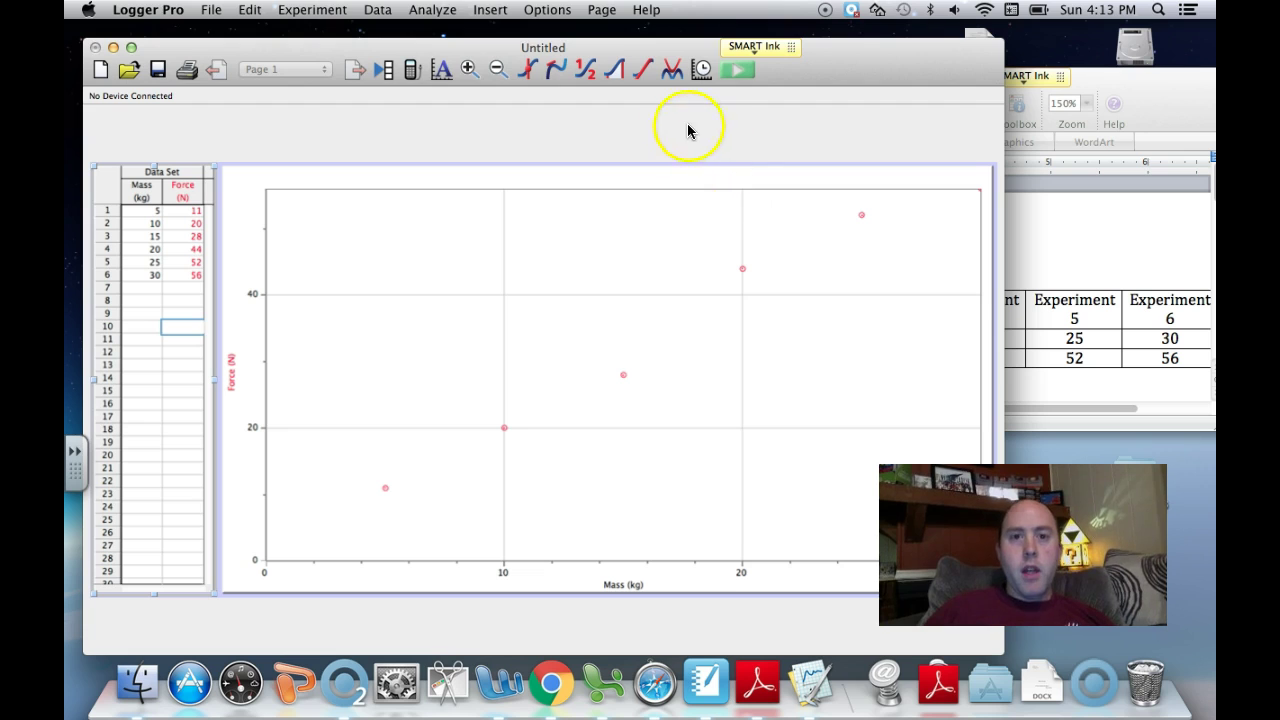
click(671, 72)
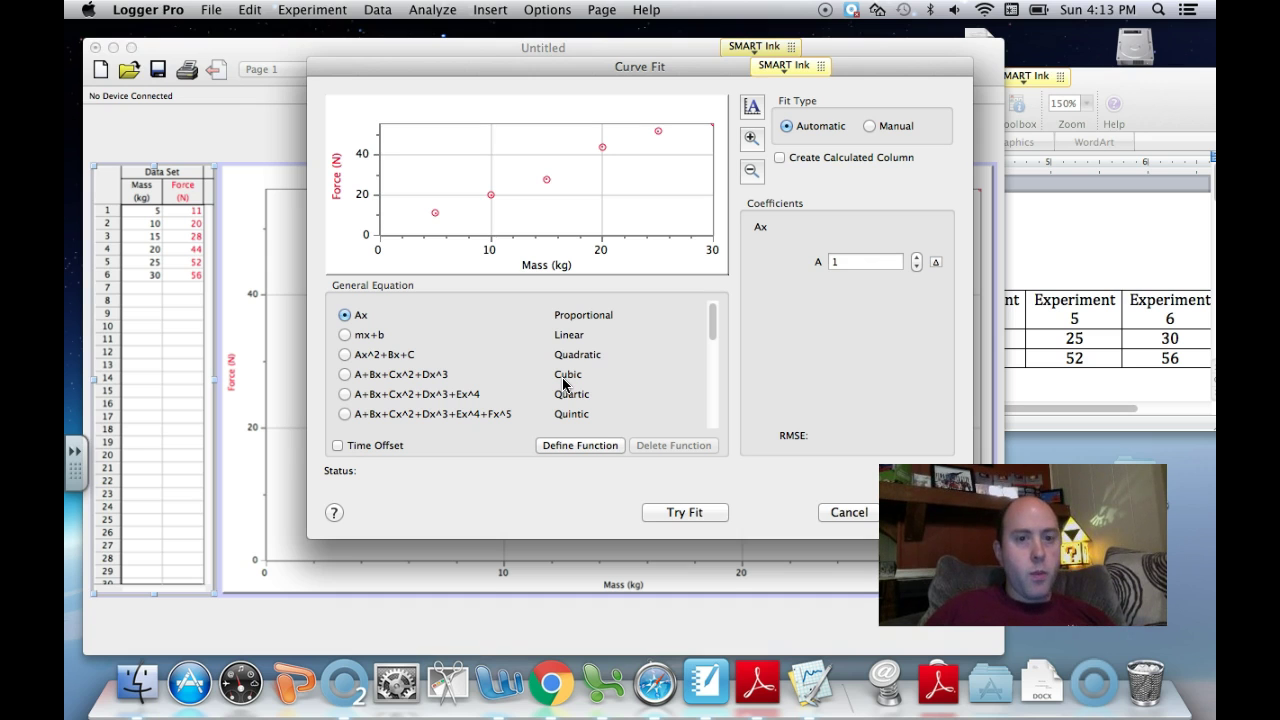
click(345, 335)
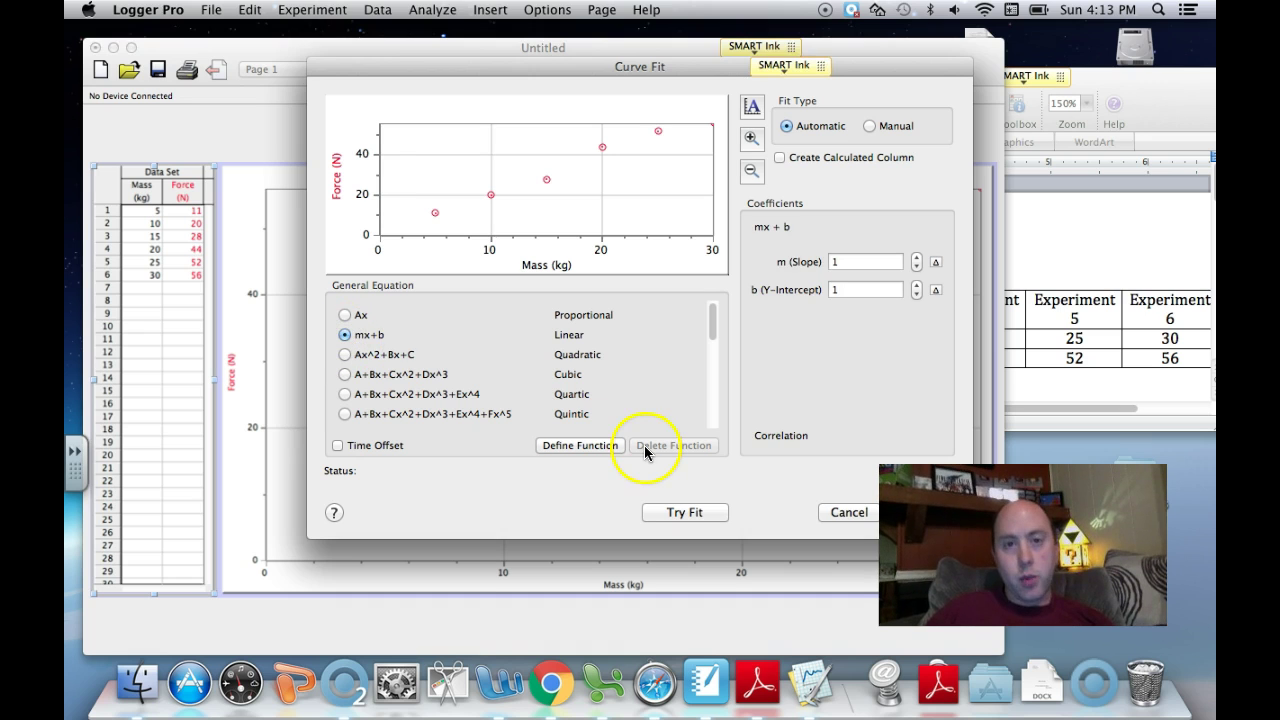
click(849, 512)
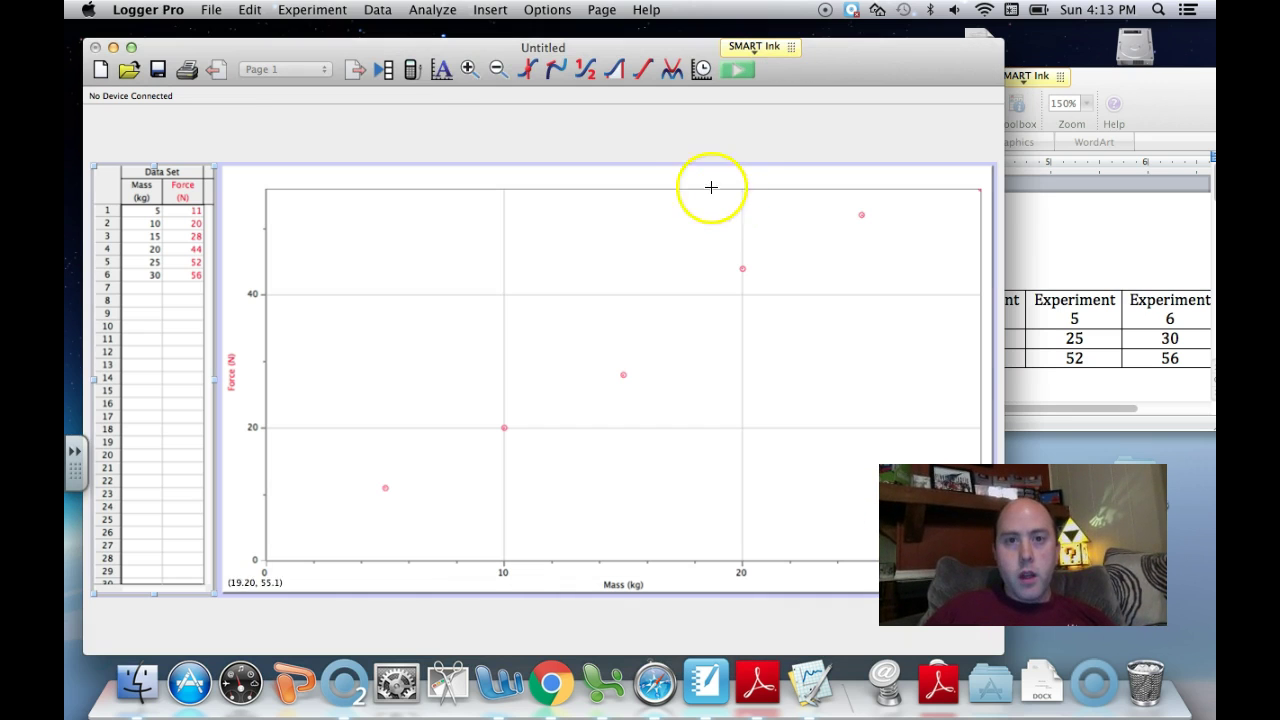
Apply a linear fit to the force-versus-mass points and autoscale the graph to the data
click(643, 72)
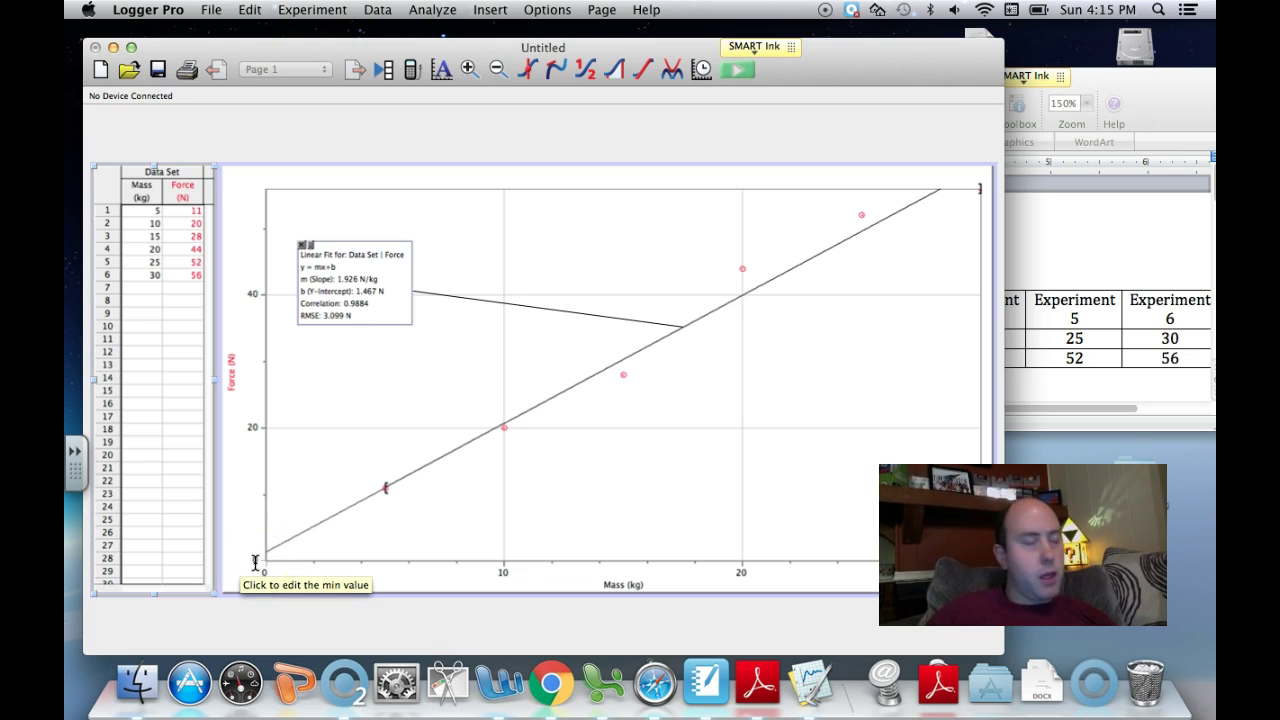
click(437, 70)
drag(206, 566, 258, 576)
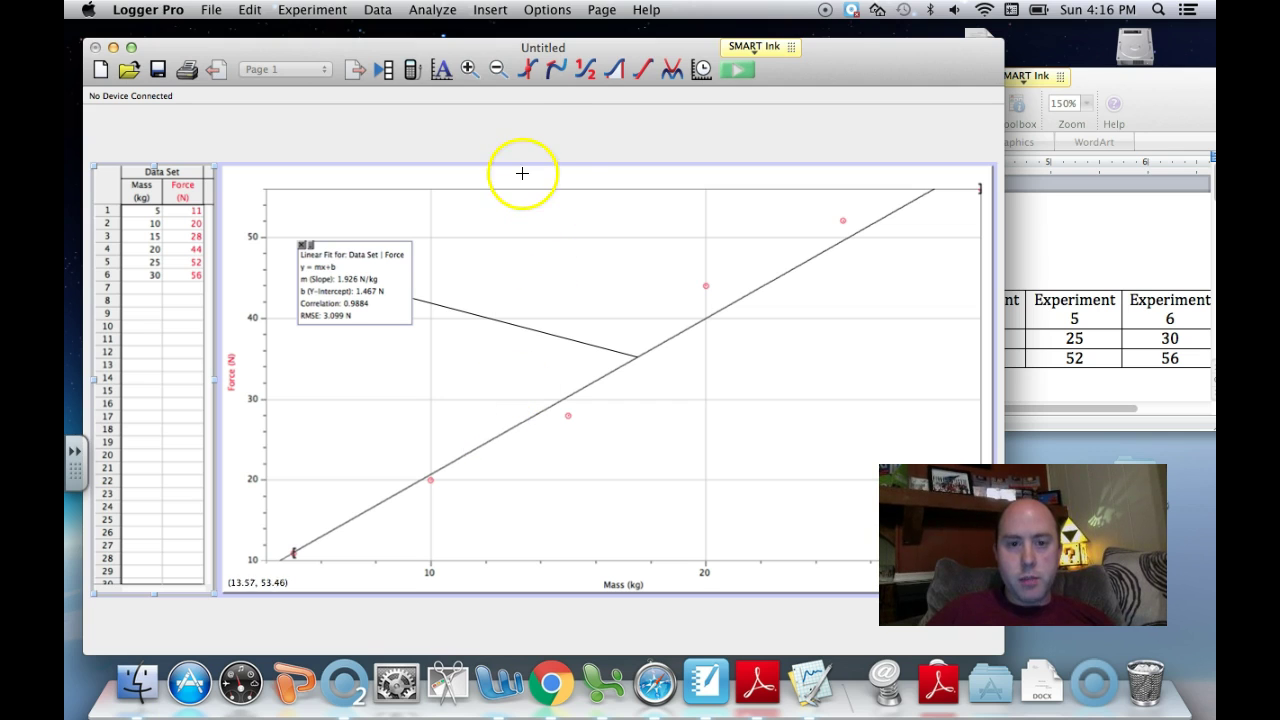
Turn on Examine and inspect the data point and fit line at a mass of 20 kg
click(529, 70)
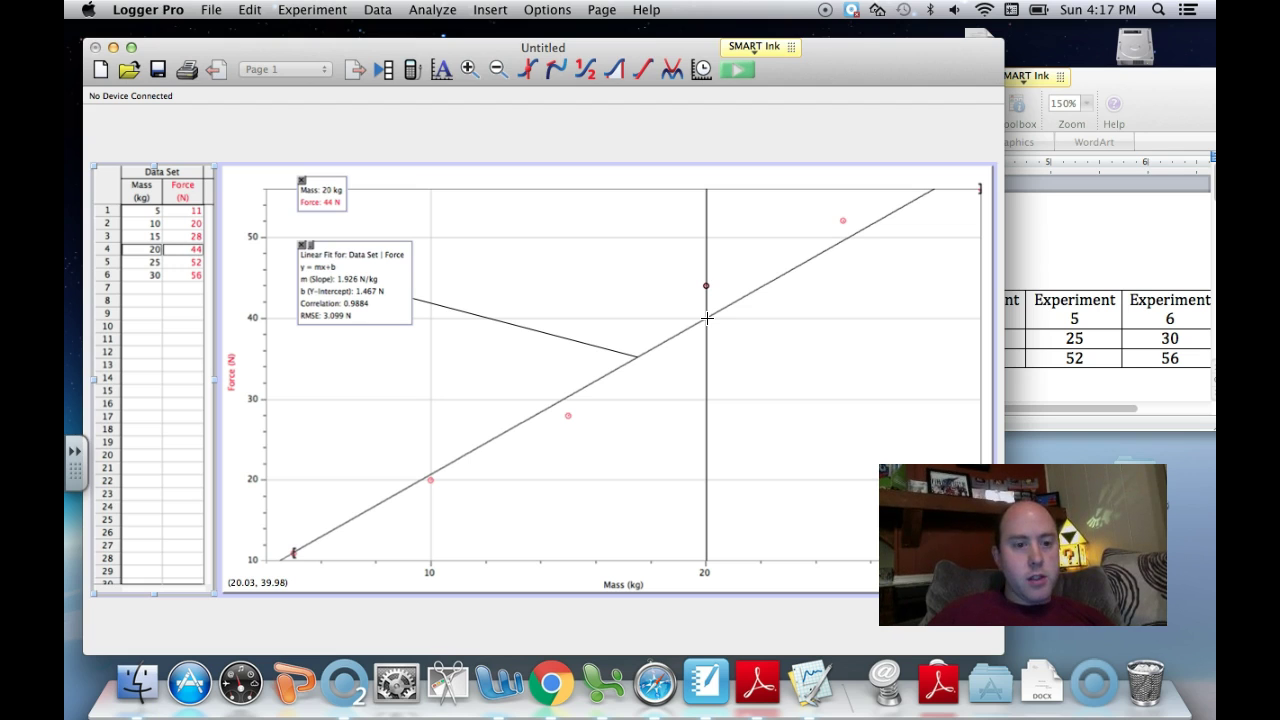
drag(707, 313, 706, 319)
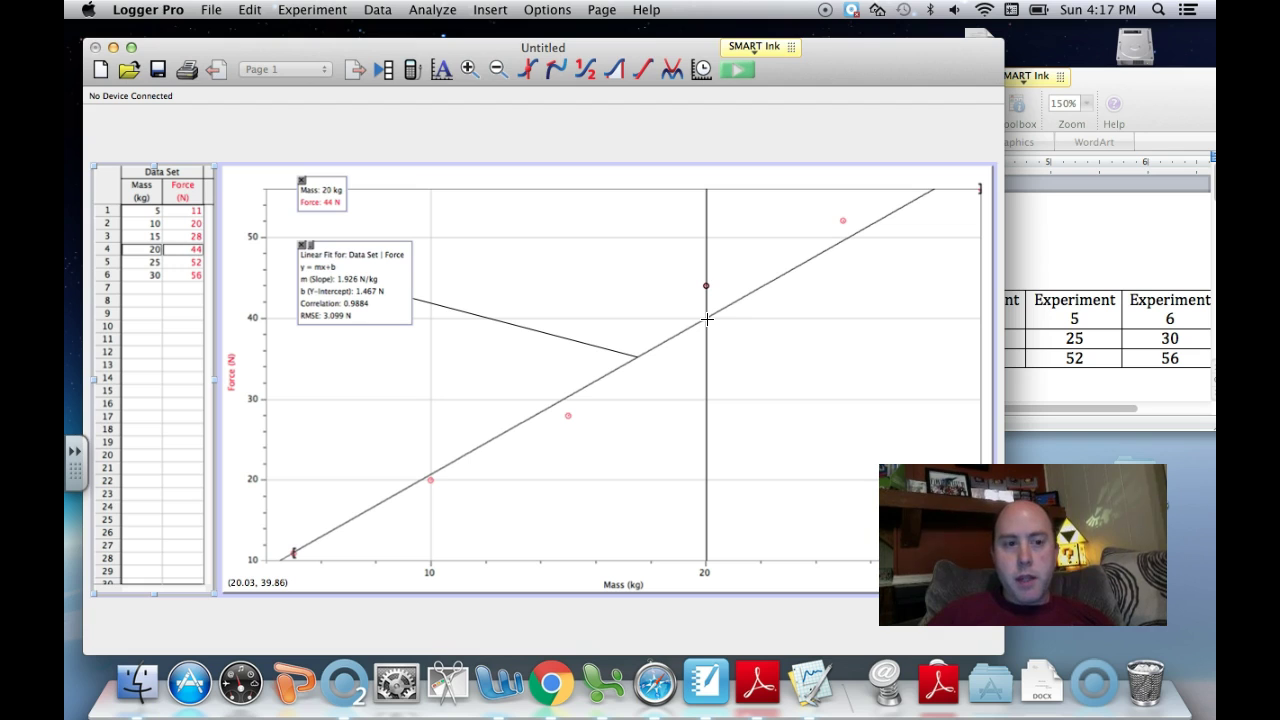